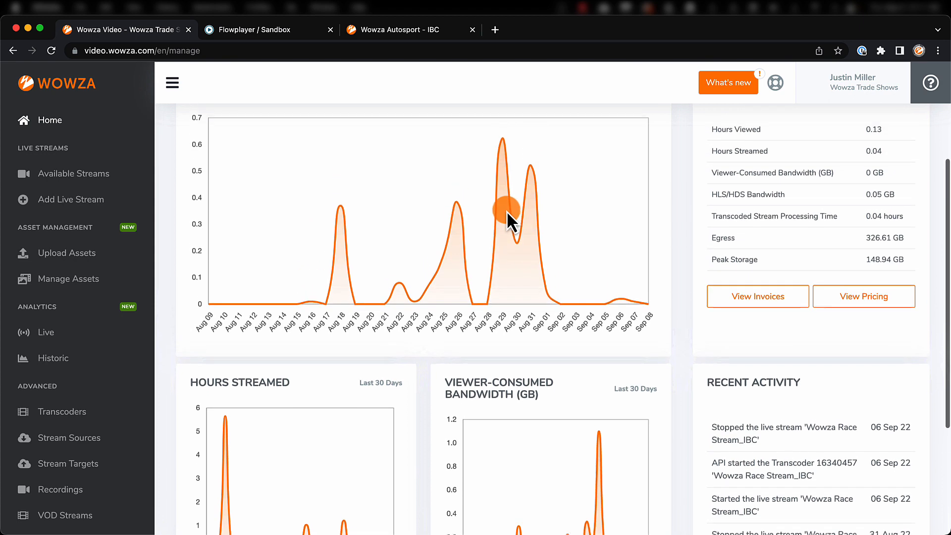
scroll(506, 210, "up", 1)
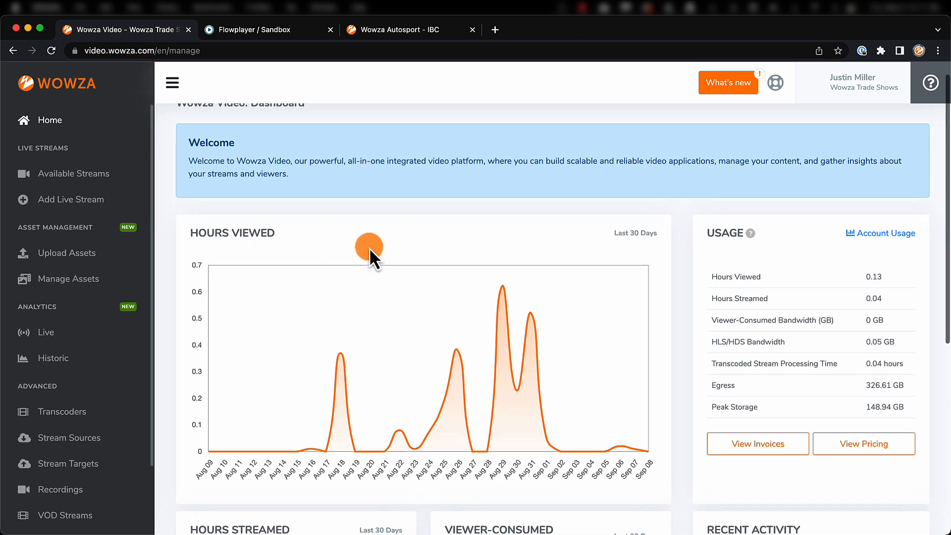
scroll(370, 248, "down", 2)
scroll(370, 248, "down", 4)
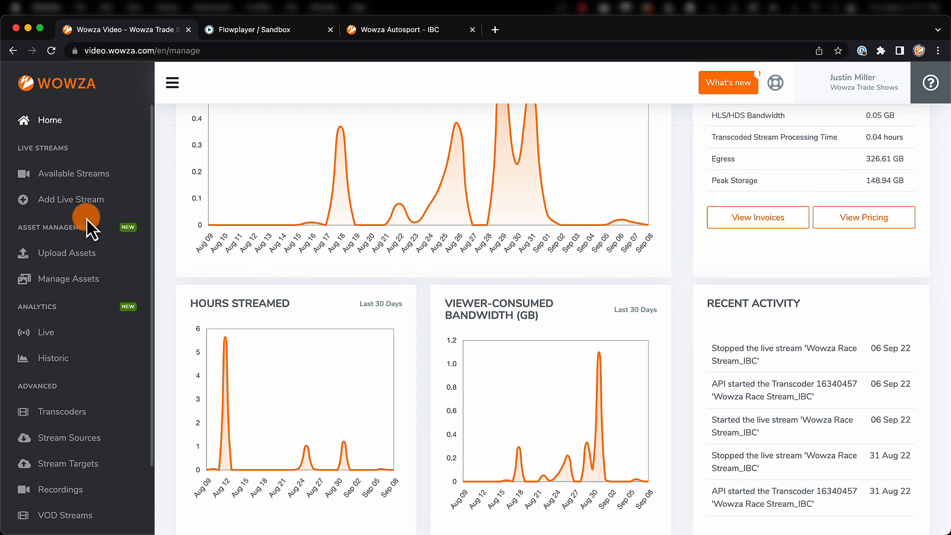
Start a new live stream named "Toyota Fans" with US Central (Iowa) as broadcast location, and continue to the video source settings.
left_click(78, 205)
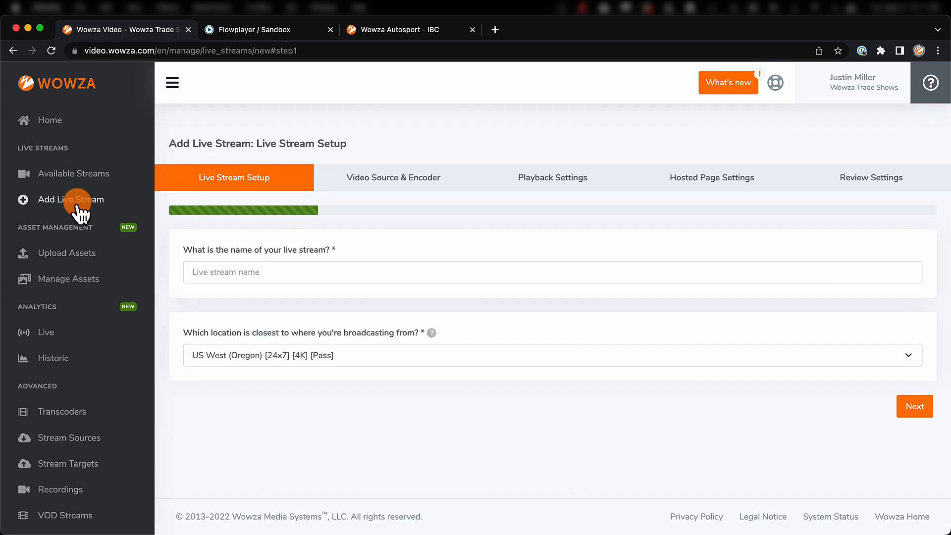
left_click(194, 272)
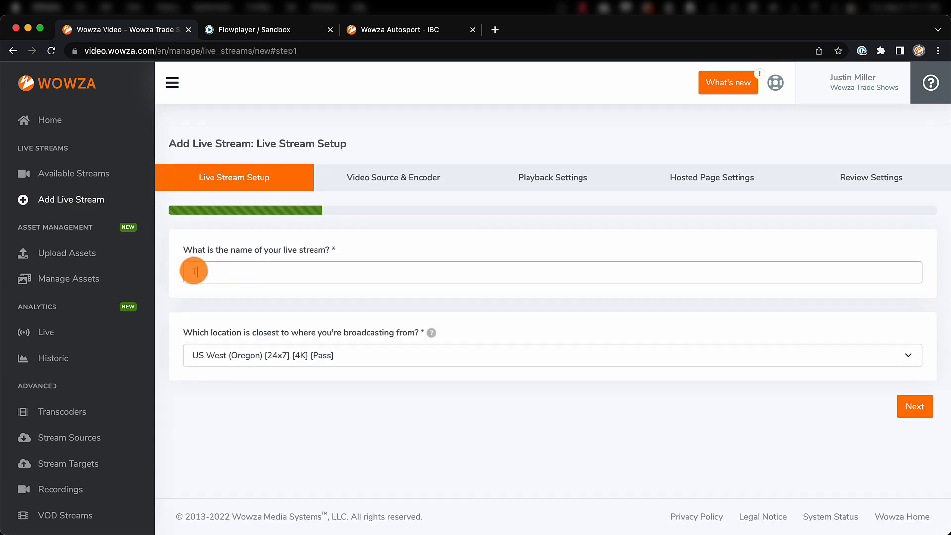
type("Toyota Fans")
left_click(236, 353)
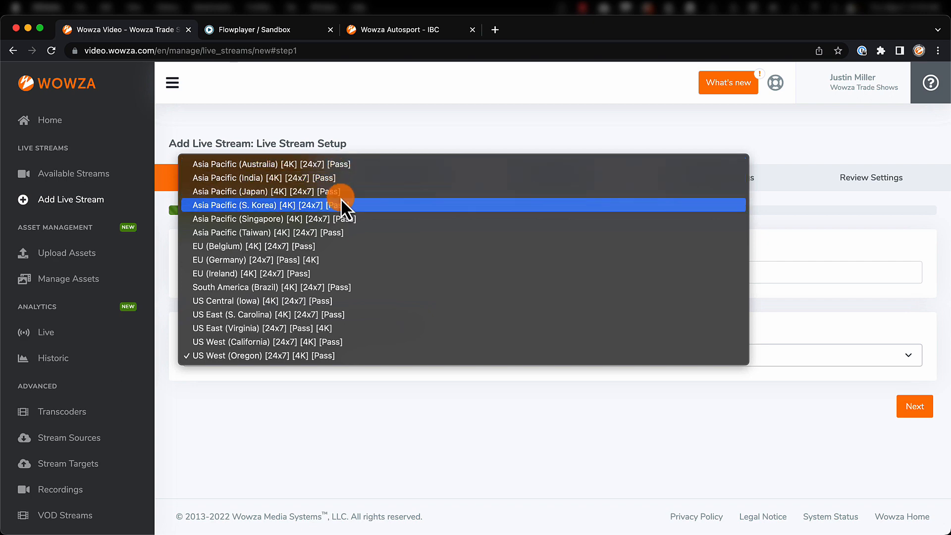
left_click(312, 301)
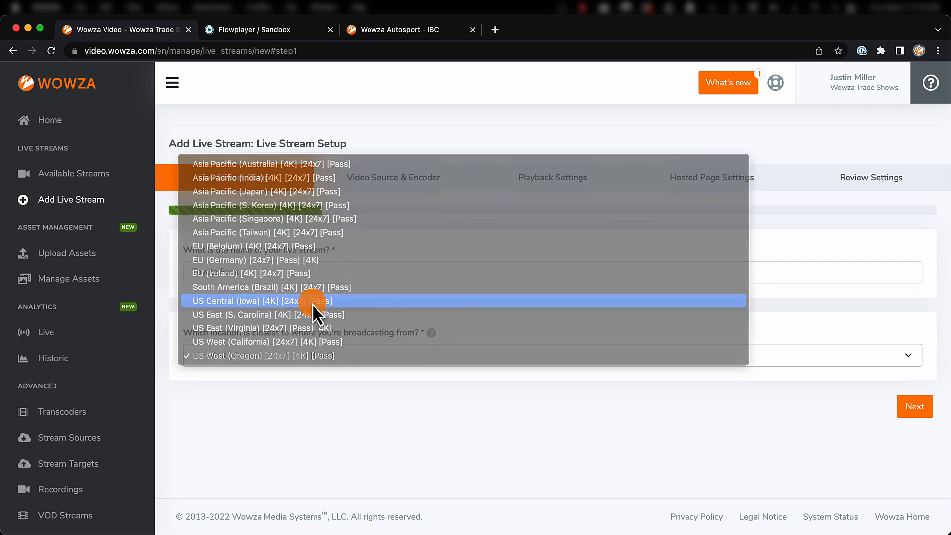
left_click(916, 412)
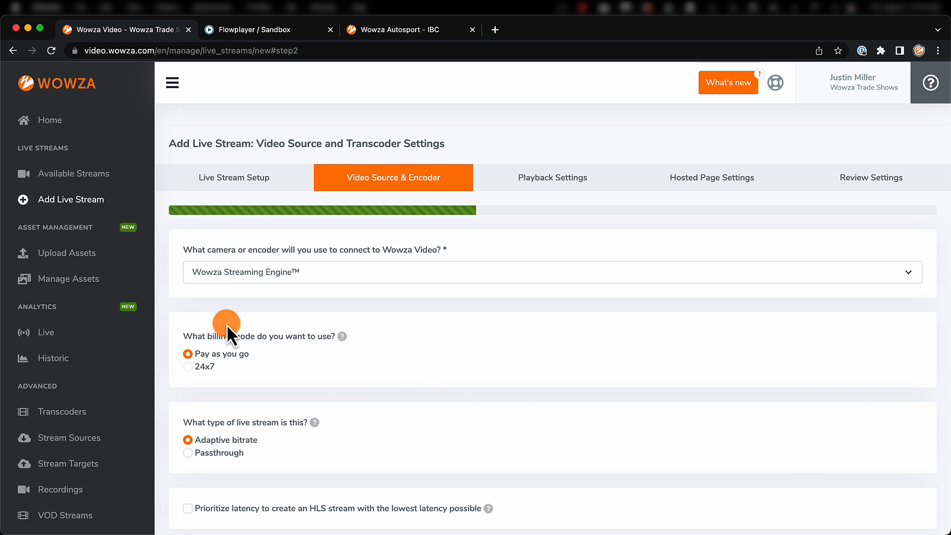
Choose Other SRT as the camera or encoder that connects to Wowza Video.
left_click(205, 275)
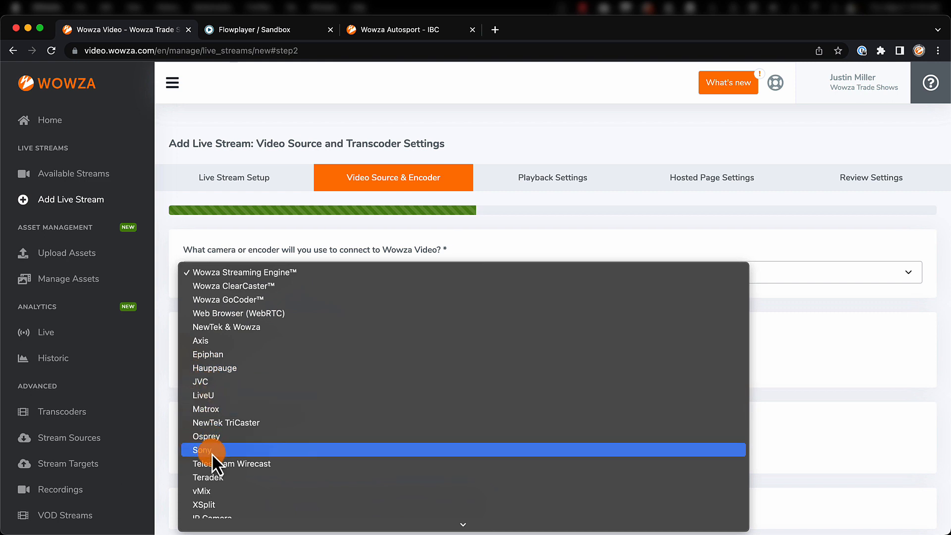
scroll(212, 454, "down", 3)
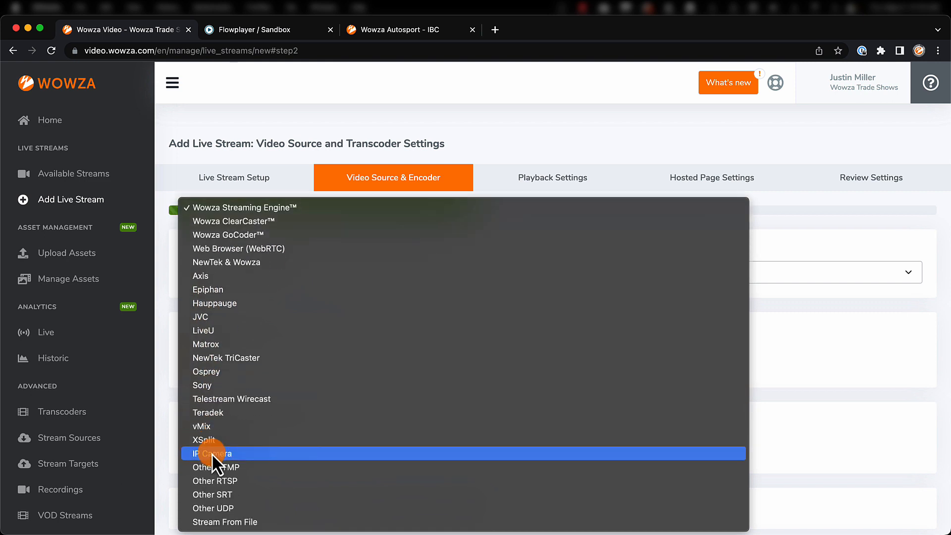
left_click(229, 494)
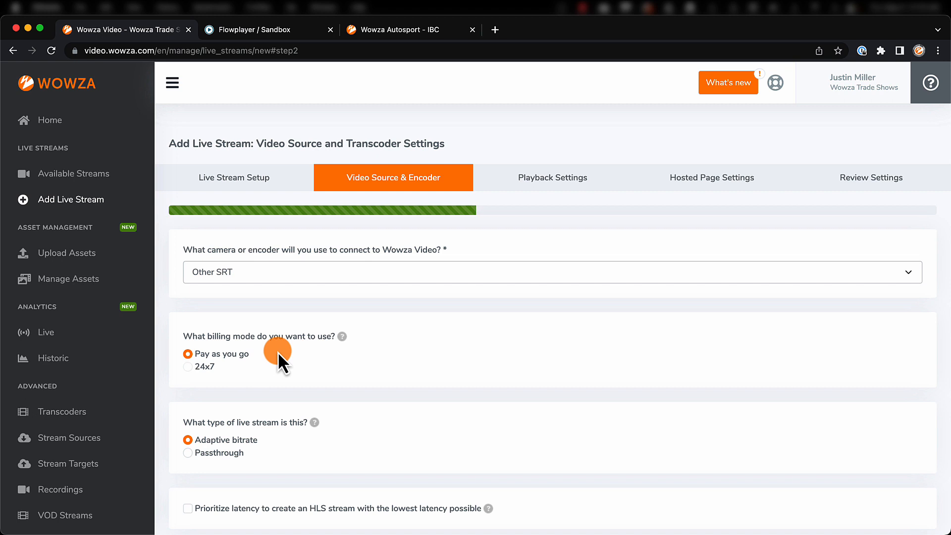
Enable latency prioritization and Save to Asset Management for the stream, with a 1920 x 1080 frame size.
scroll(277, 351, "down", 3)
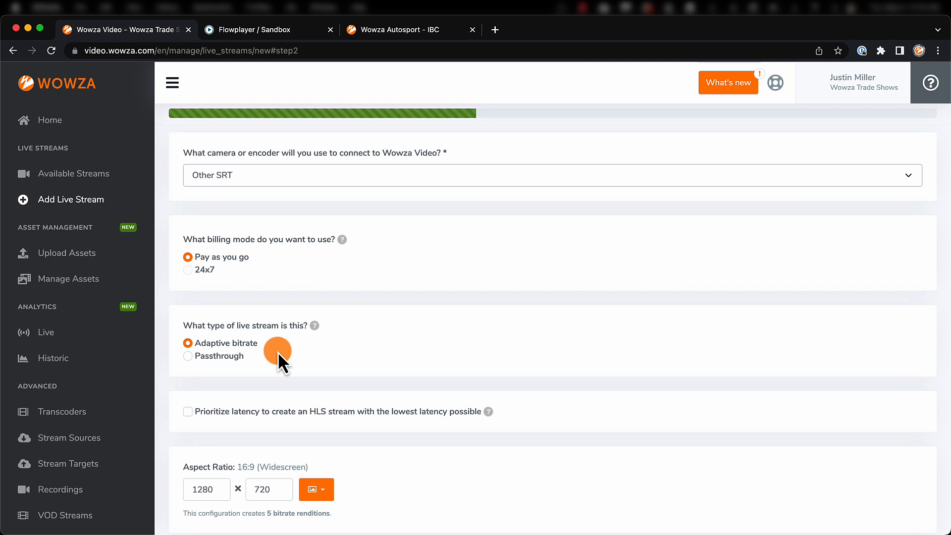
scroll(278, 351, "down", 5)
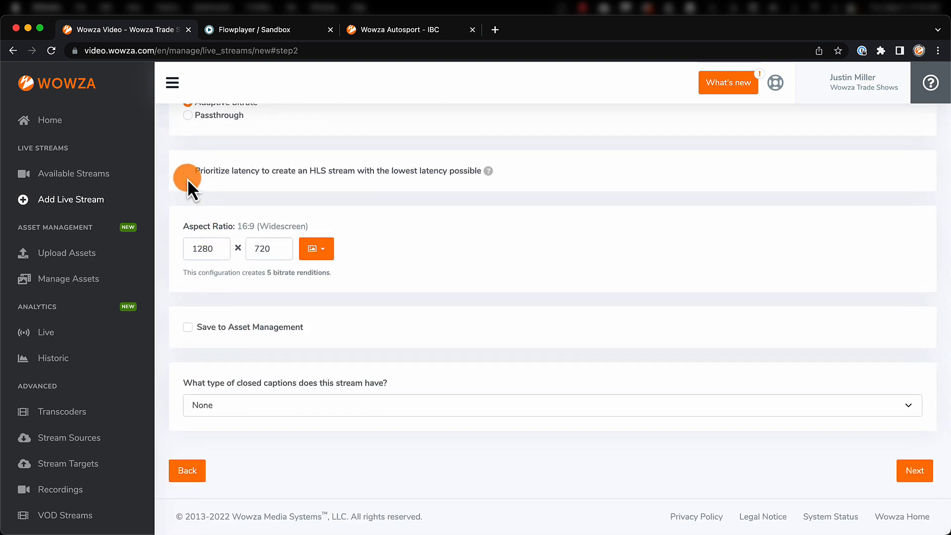
left_click(186, 175)
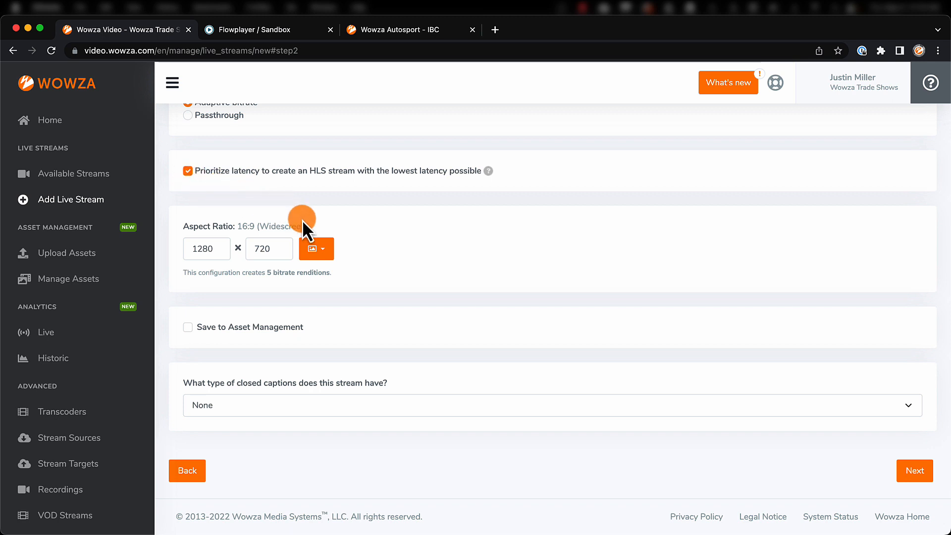
left_click(325, 256)
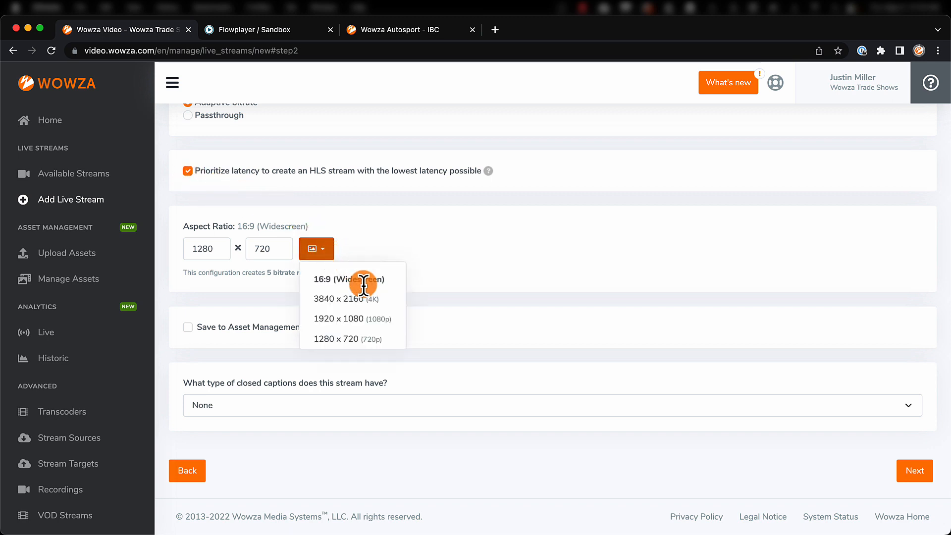
left_click(367, 327)
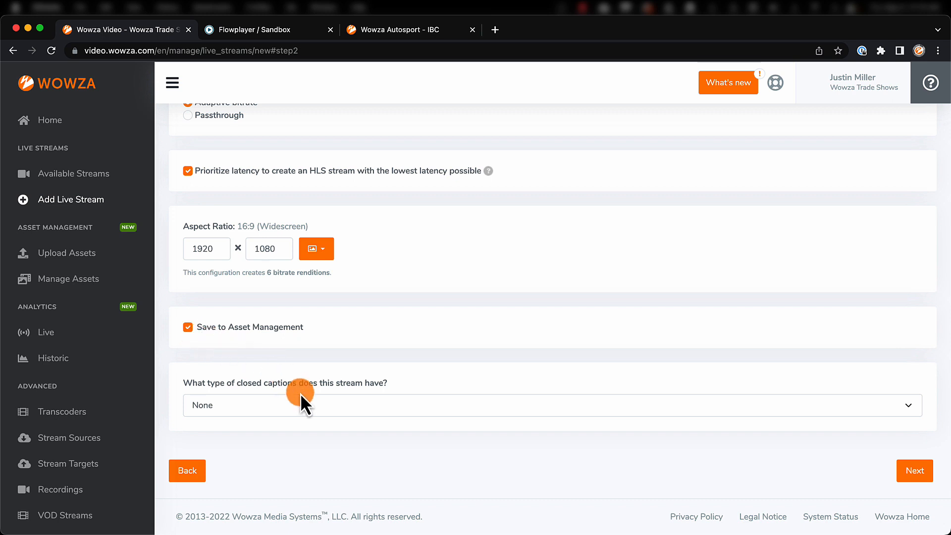
Check the closed caption types, keep None, and continue to the playback settings.
left_click(305, 406)
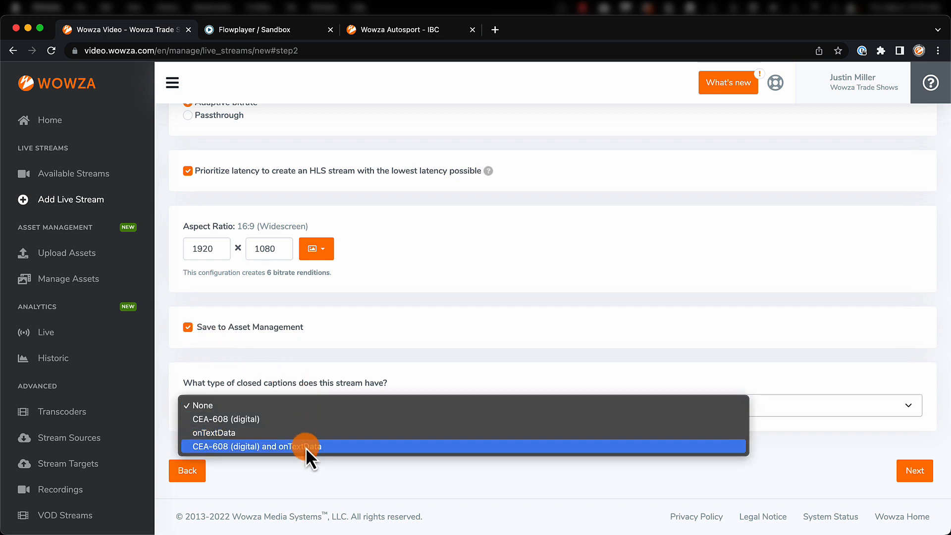
left_click(314, 407)
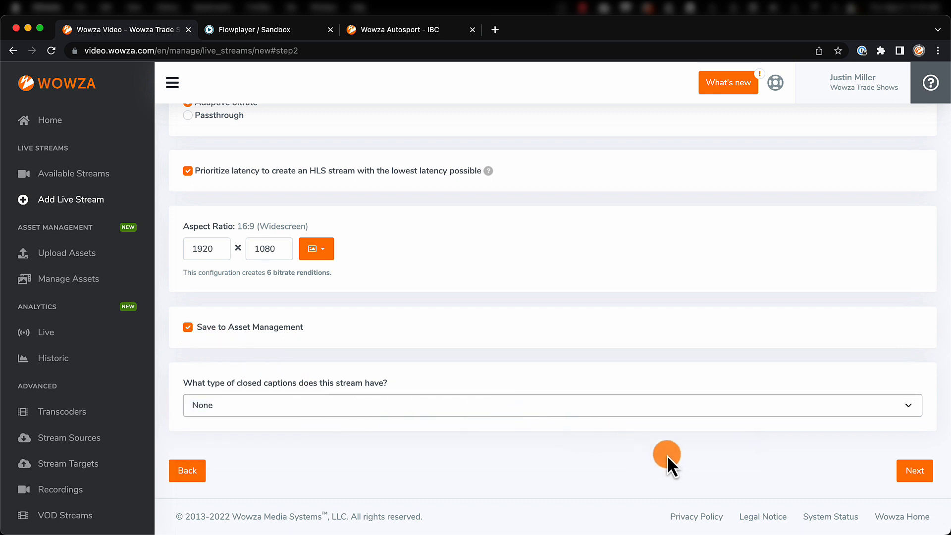
left_click(911, 474)
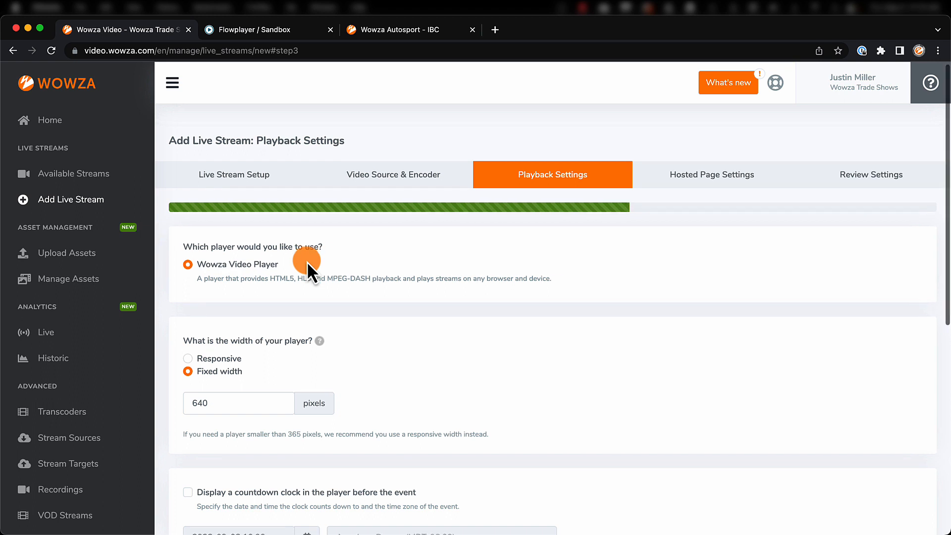
Set the player logo position to Bottom Left and continue to the hosted page settings.
scroll(307, 261, "down", 5)
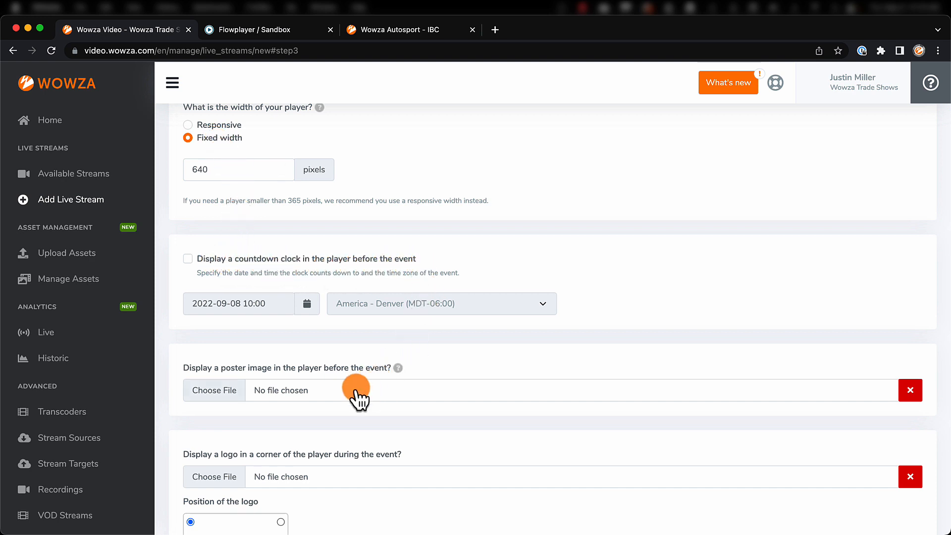
scroll(226, 392, "down", 3)
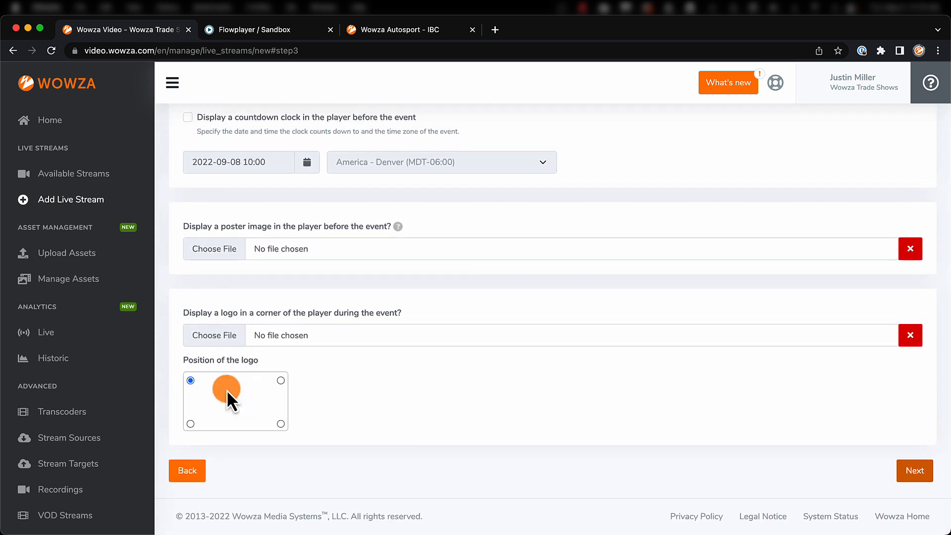
left_click(281, 380)
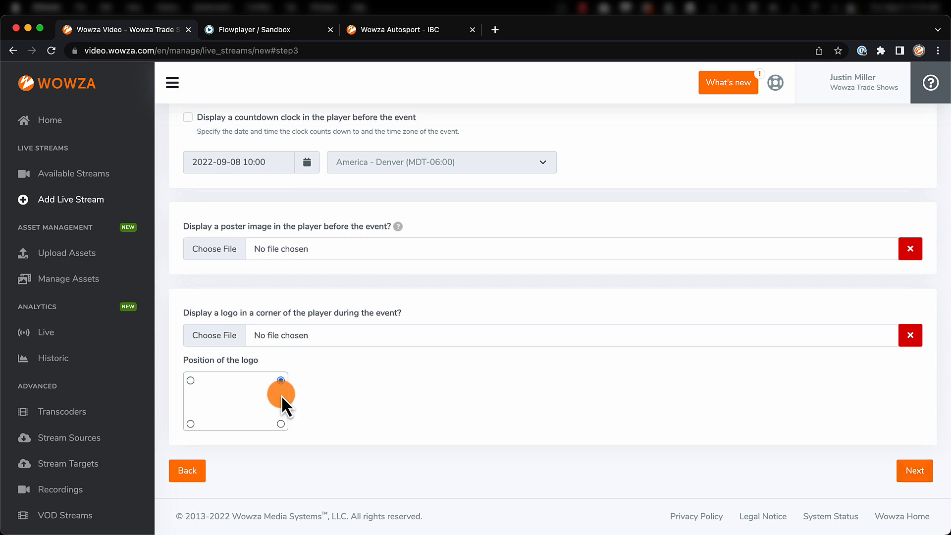
left_click(281, 423)
left_click(915, 473)
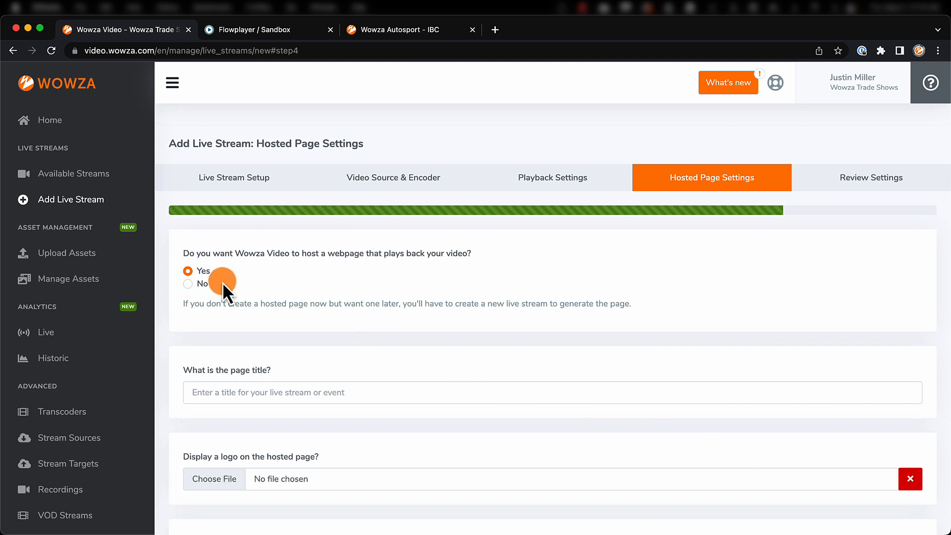
Keep the hosted webpage enabled, titled "For Toyota Fans Only" with logo_small, a Lorem Ipsum description and sharing icons, and continue to the review.
left_click(199, 285)
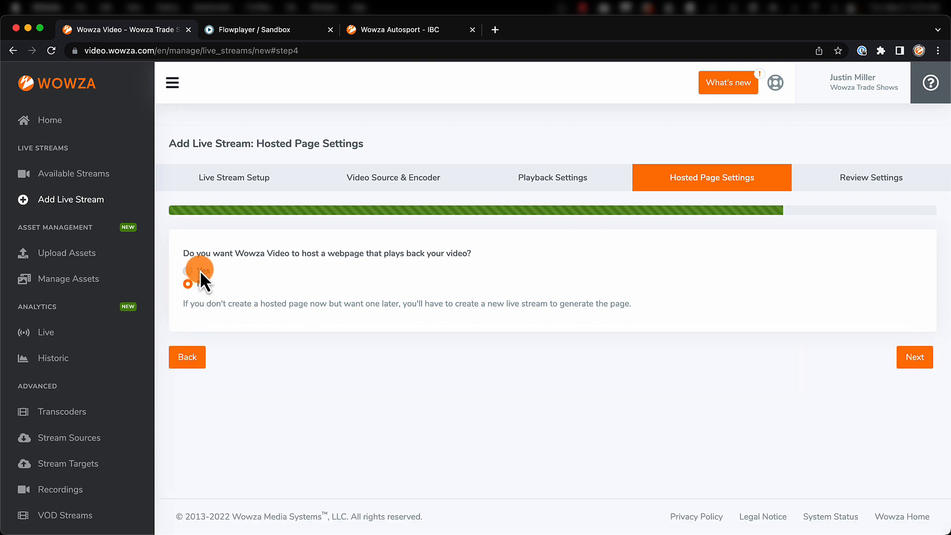
left_click(200, 269)
scroll(200, 270, "down", 3)
scroll(200, 270, "down", 3)
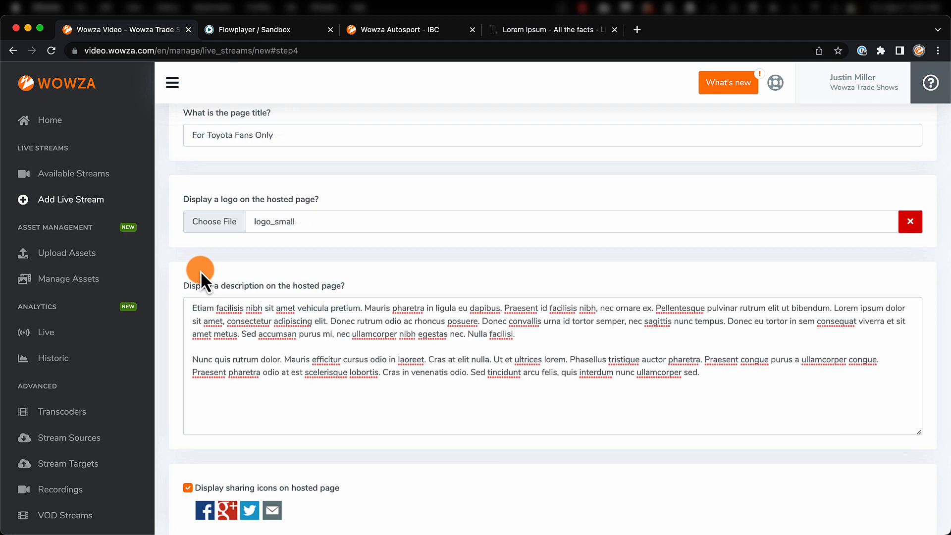
scroll(200, 270, "down", 3)
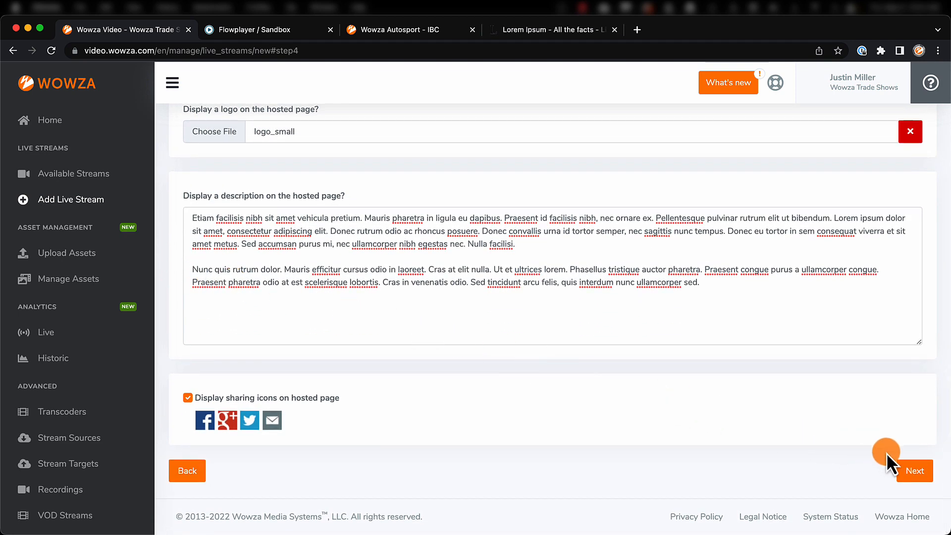
left_click(909, 468)
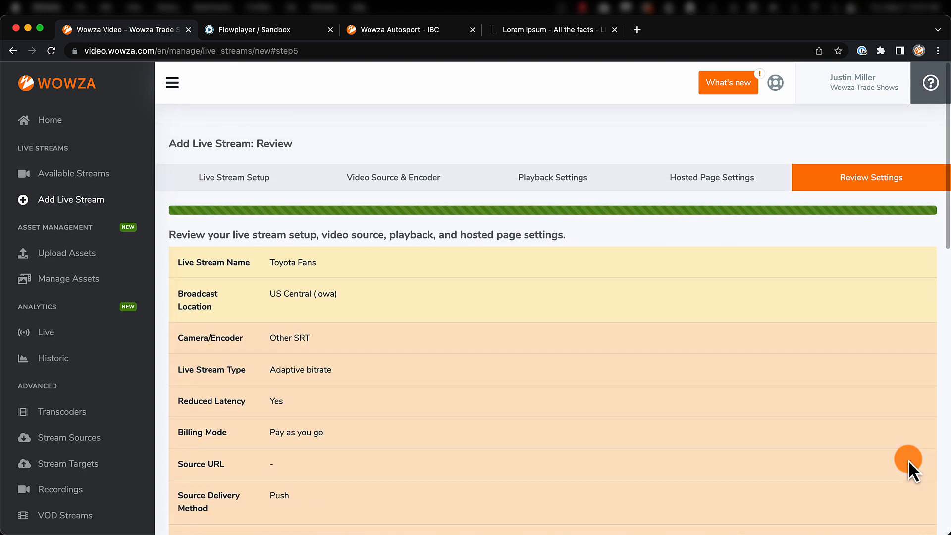
Review the live stream's settings summary through the hosted page section and finish creating the stream.
scroll(908, 460, "down", 12)
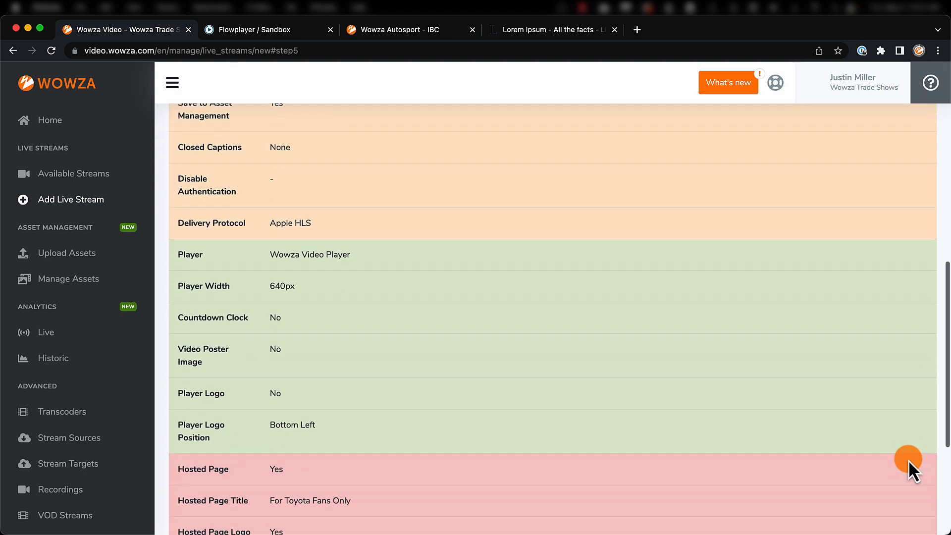
scroll(908, 460, "down", 3)
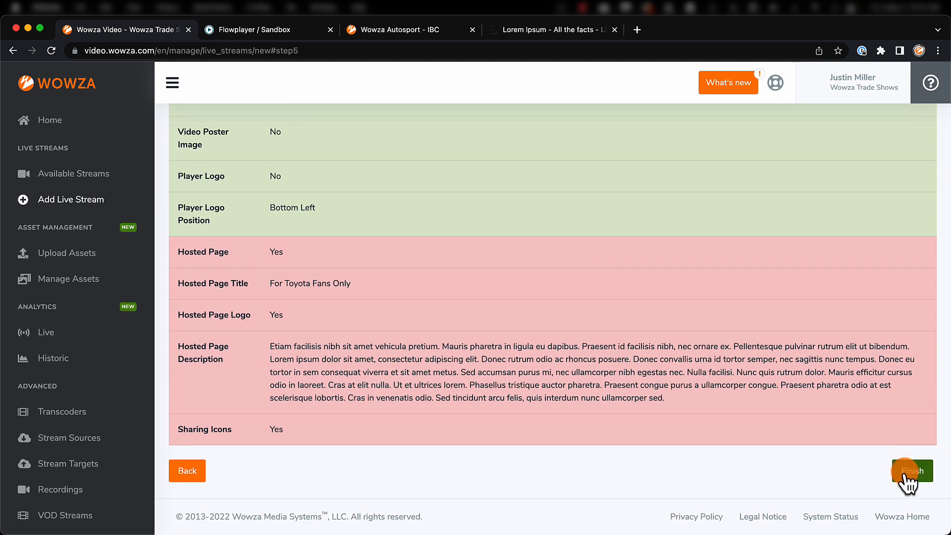
left_click(905, 472)
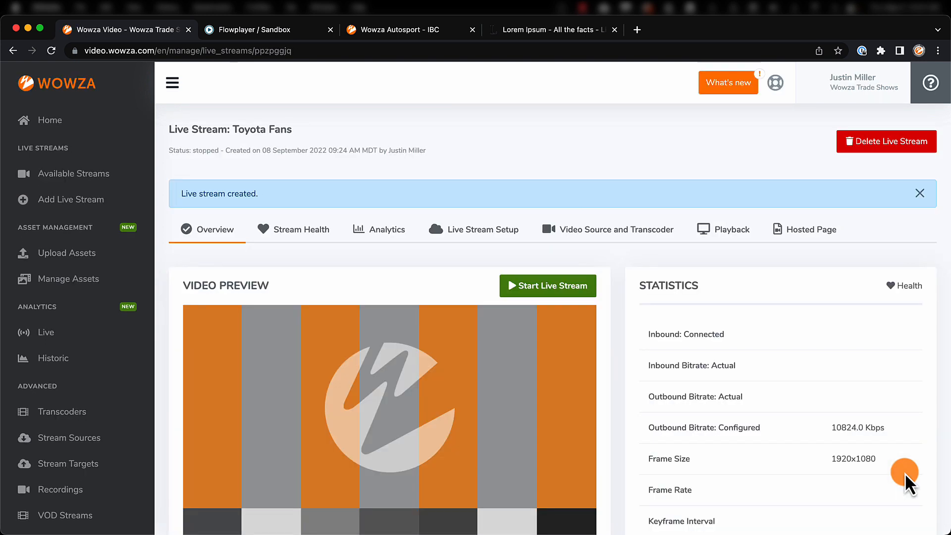
Reload the live stream page and select the primary server address in the source connection information.
scroll(430, 282, "down", 7)
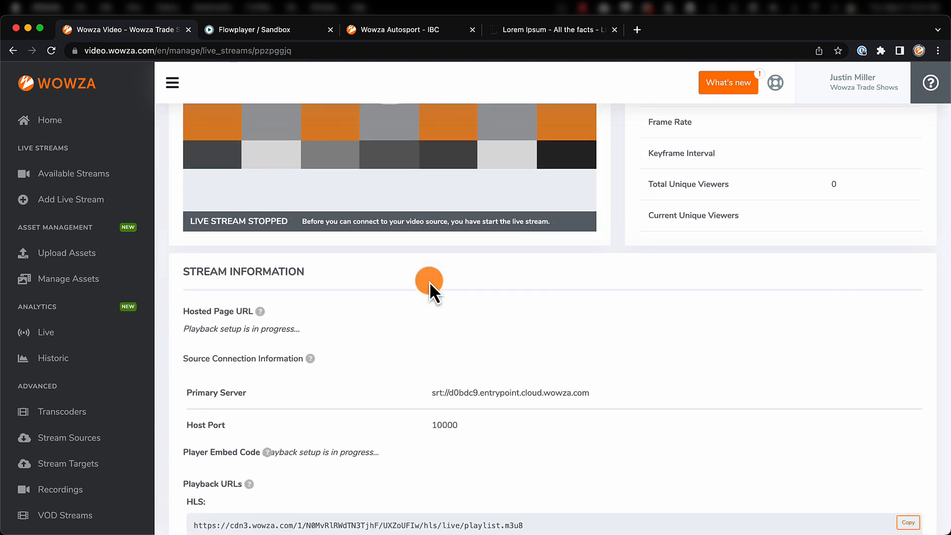
scroll(429, 281, "down", 2)
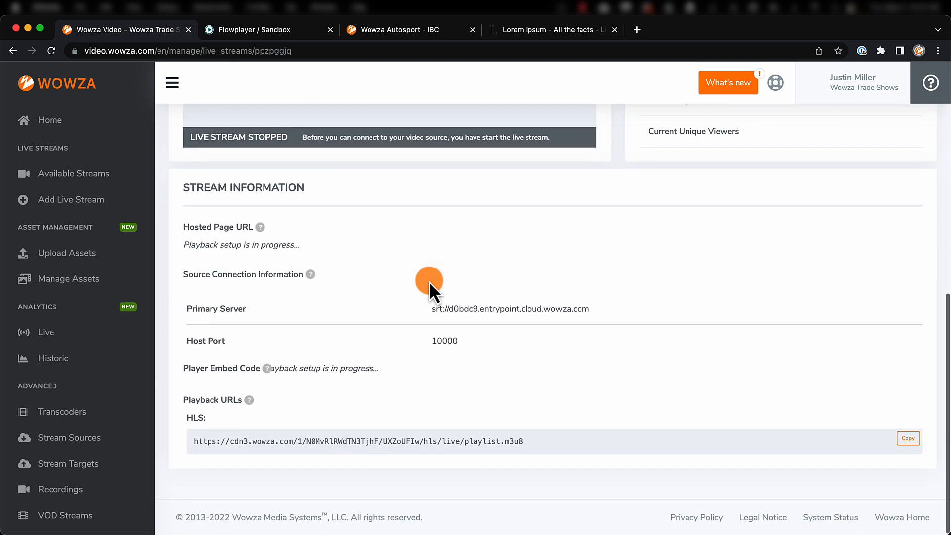
right_click(430, 282)
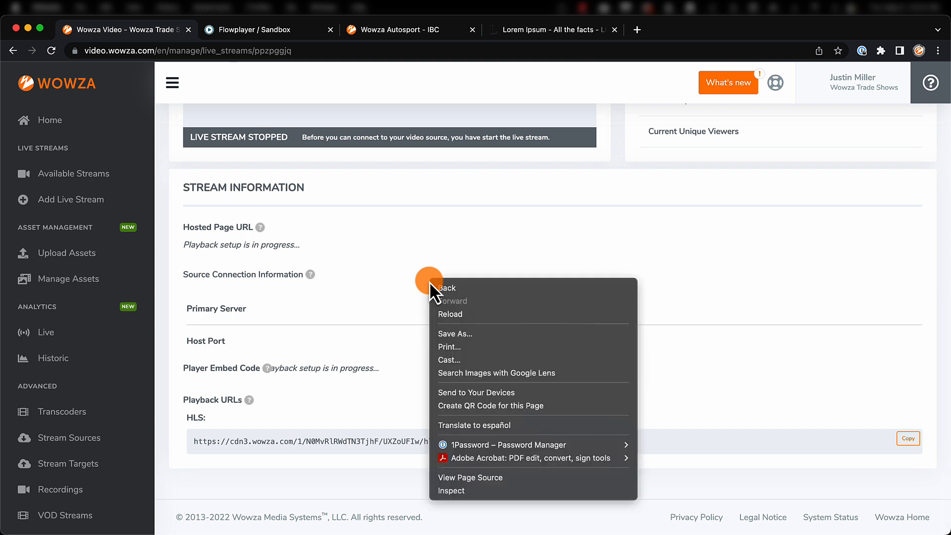
left_click(442, 312)
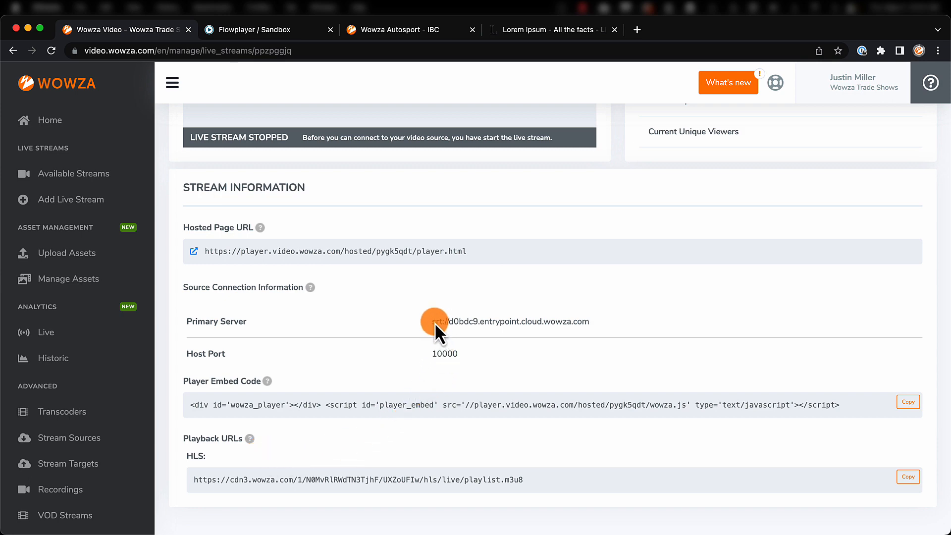
left_click_drag(435, 322, 582, 331)
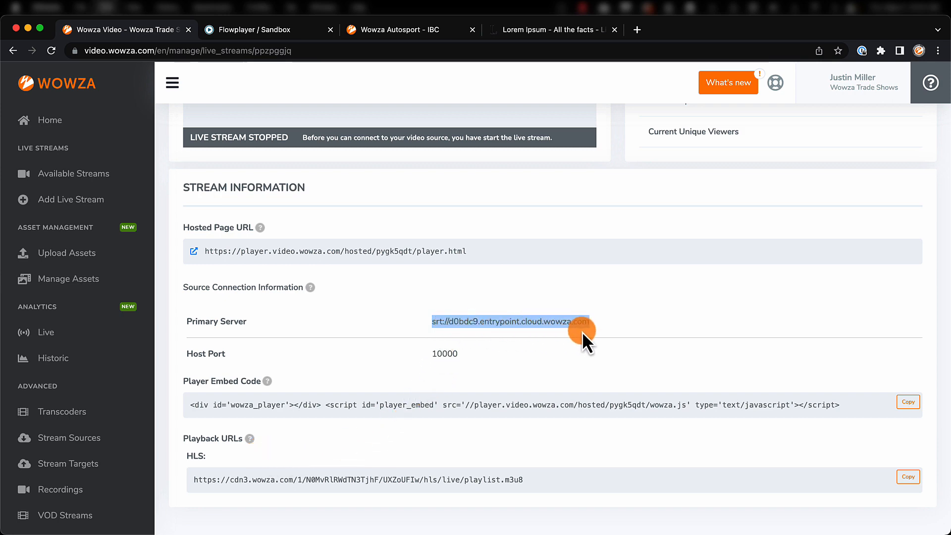
Start the Toyota Fans live stream from its overview page.
scroll(582, 332, "up", 10)
scroll(584, 317, "down", 1)
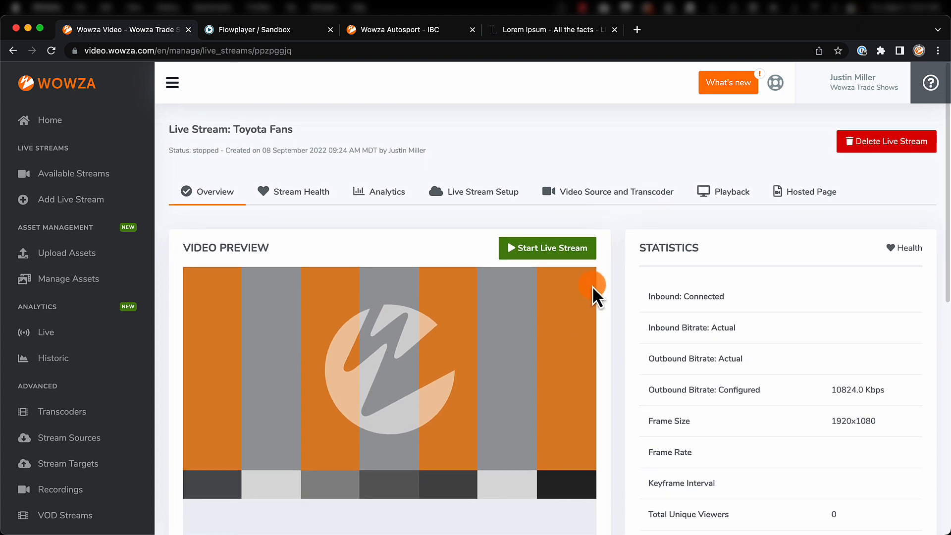
left_click(568, 248)
left_click(549, 213)
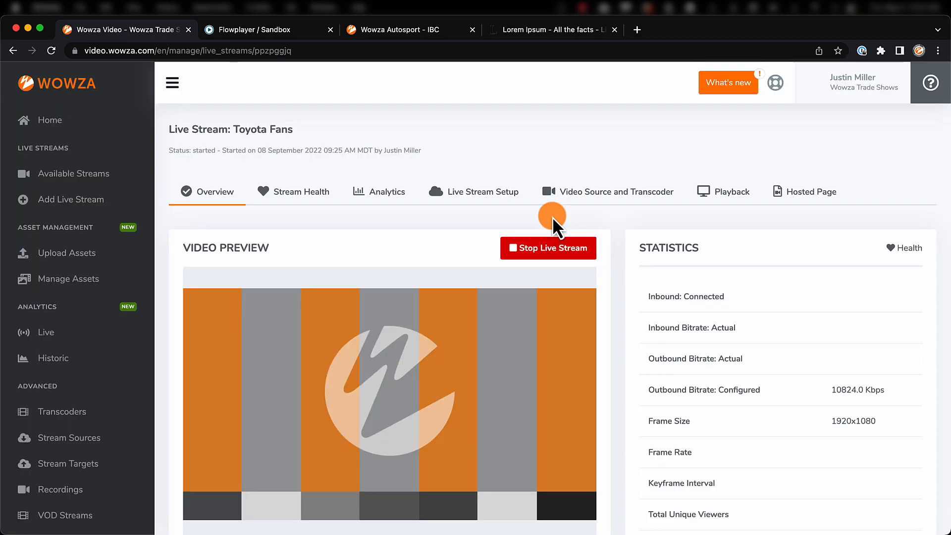
Switch to OBS and set its streaming service to Custom with the server srt://d0bdc9.entrypoint.cloud.wowza.com:10000.
key("super+Tab")
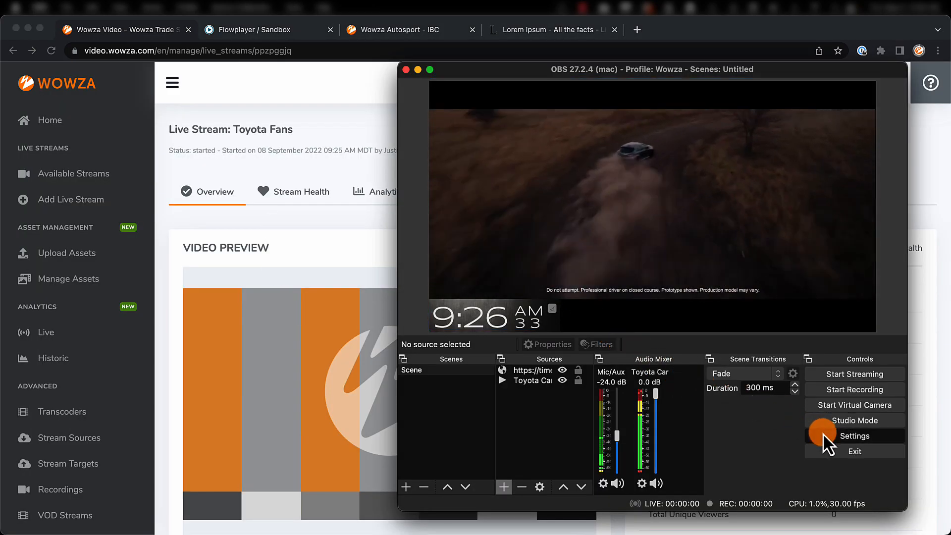
left_click(822, 434)
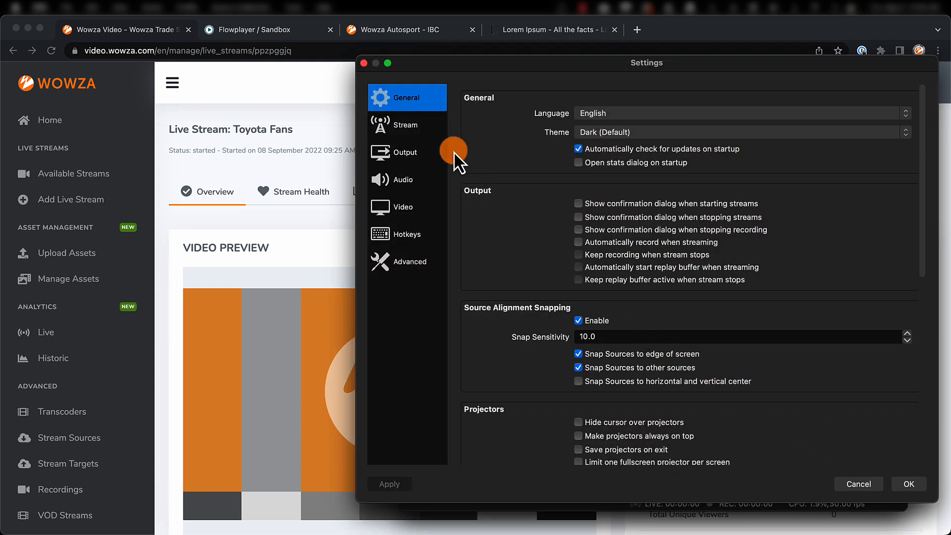
left_click(423, 129)
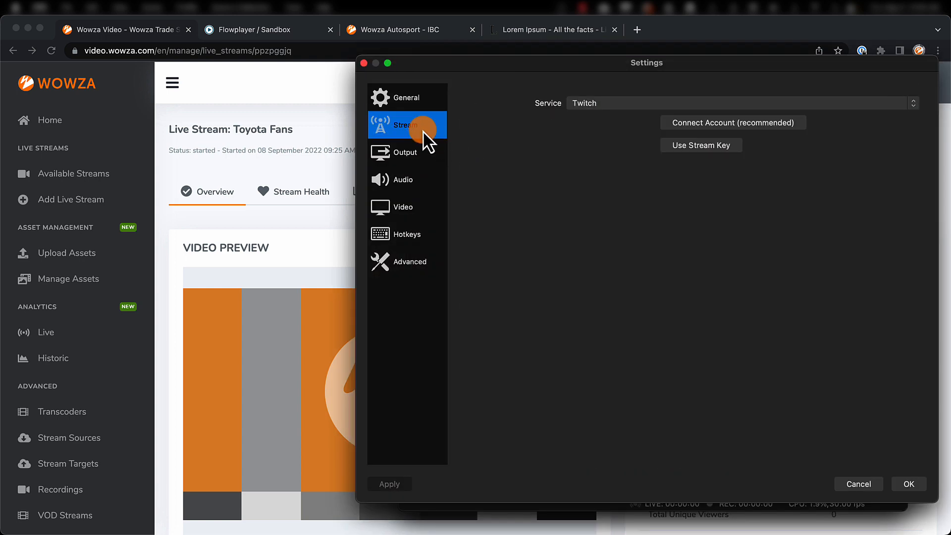
left_click(596, 104)
left_click(598, 94)
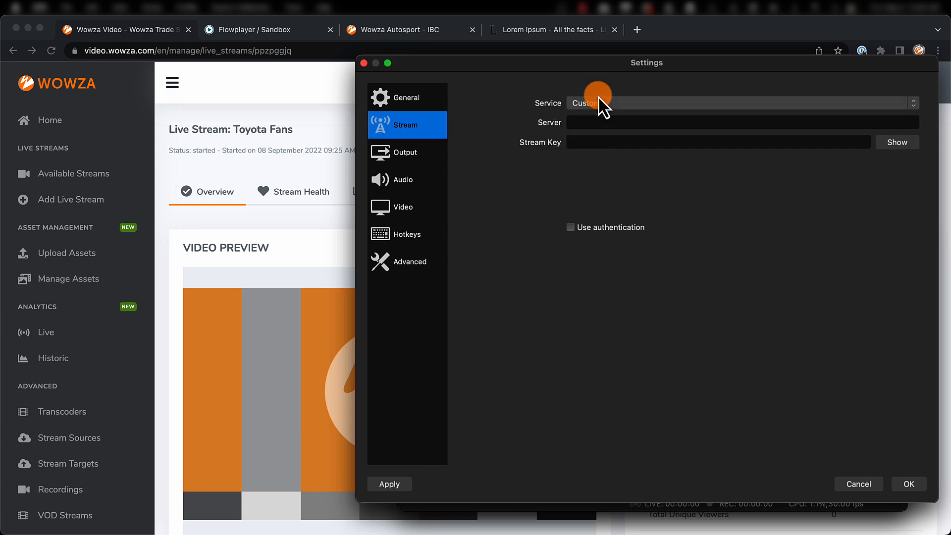
left_click(605, 122)
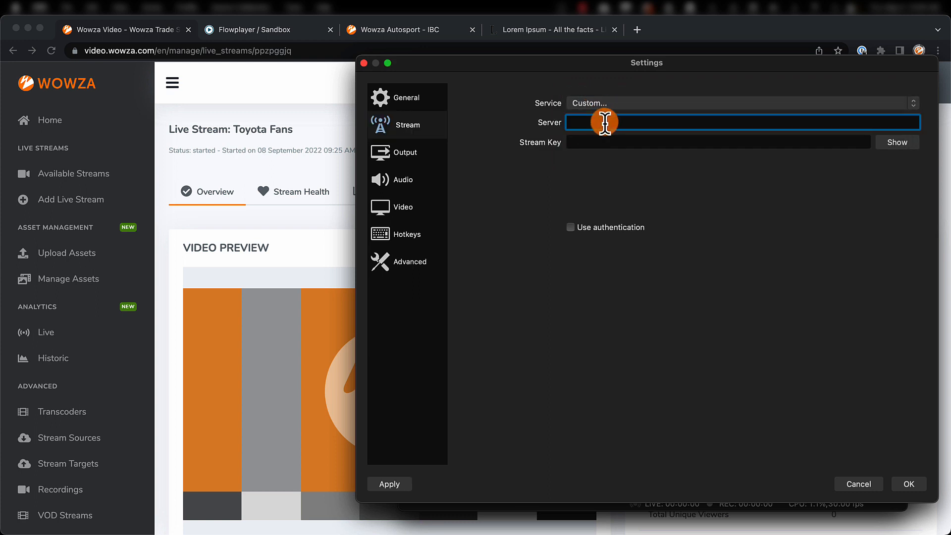
key("super+v")
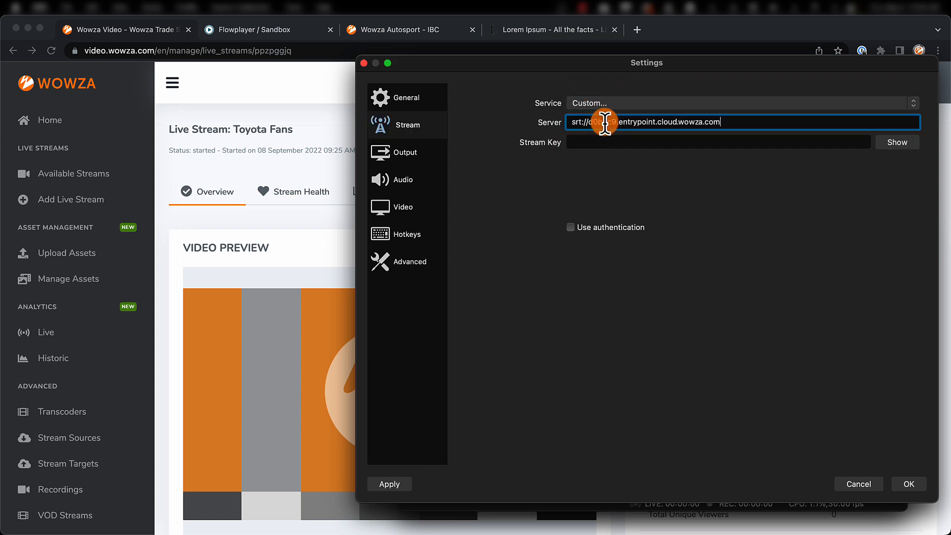
type(":10000")
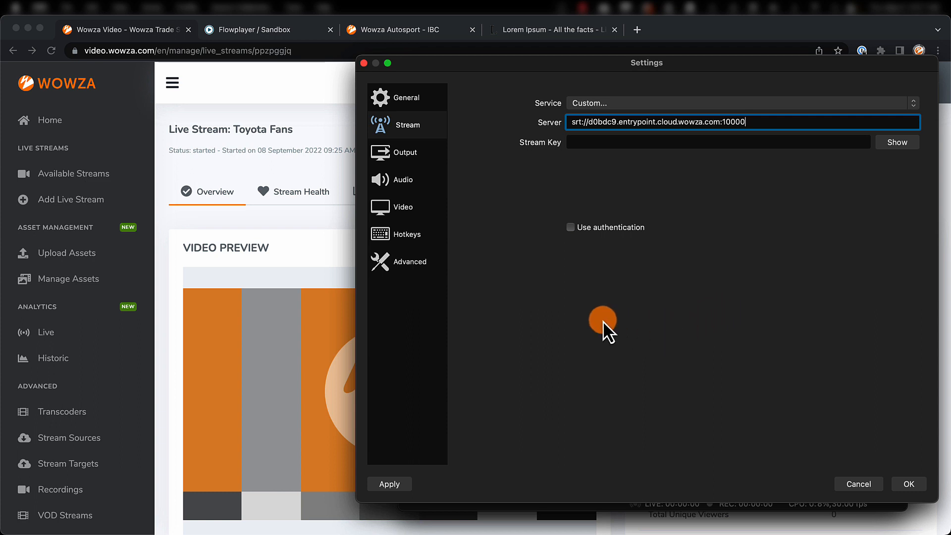
Review the audio and video settings, set the output mode to Advanced with a bitrate of 6000 Kbps, and save the settings.
left_click(411, 179)
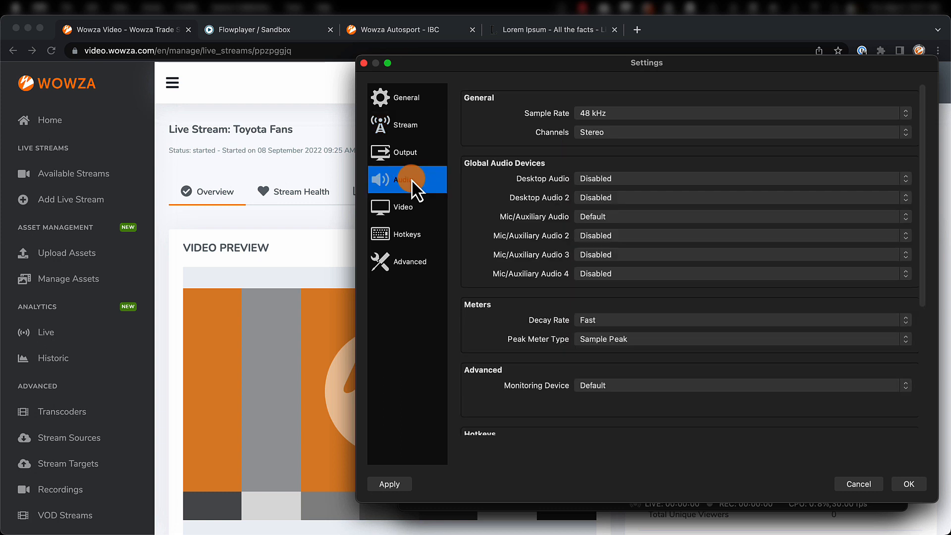
left_click(410, 207)
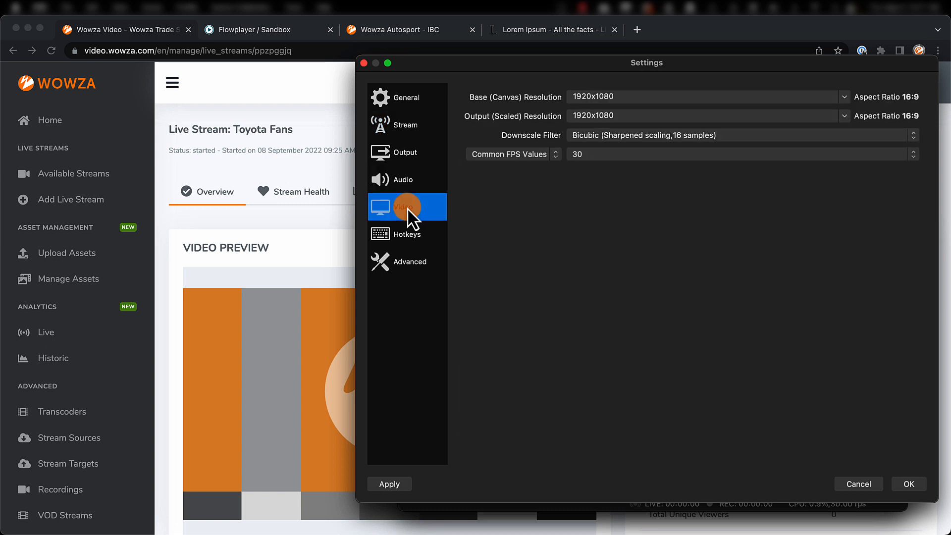
left_click(418, 153)
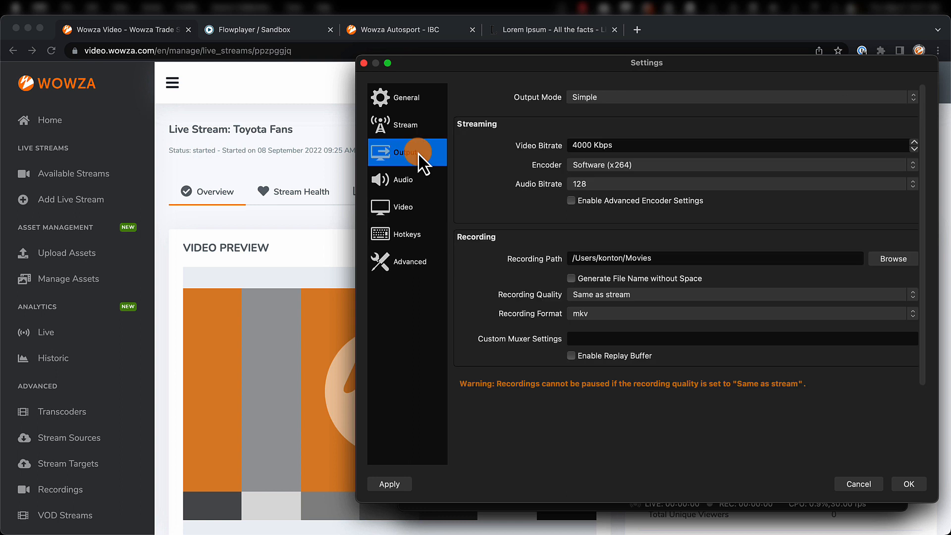
left_click(575, 103)
left_click(577, 110)
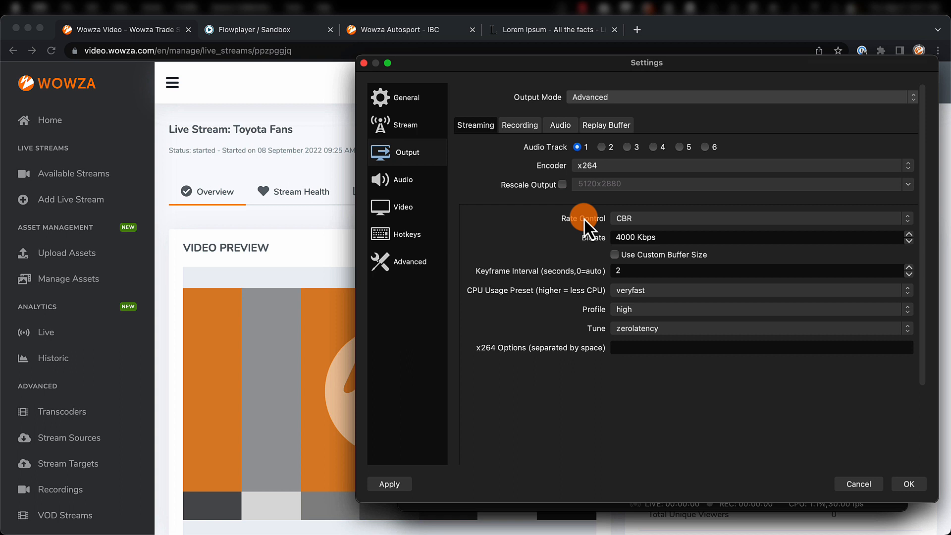
left_click_drag(622, 237, 603, 239)
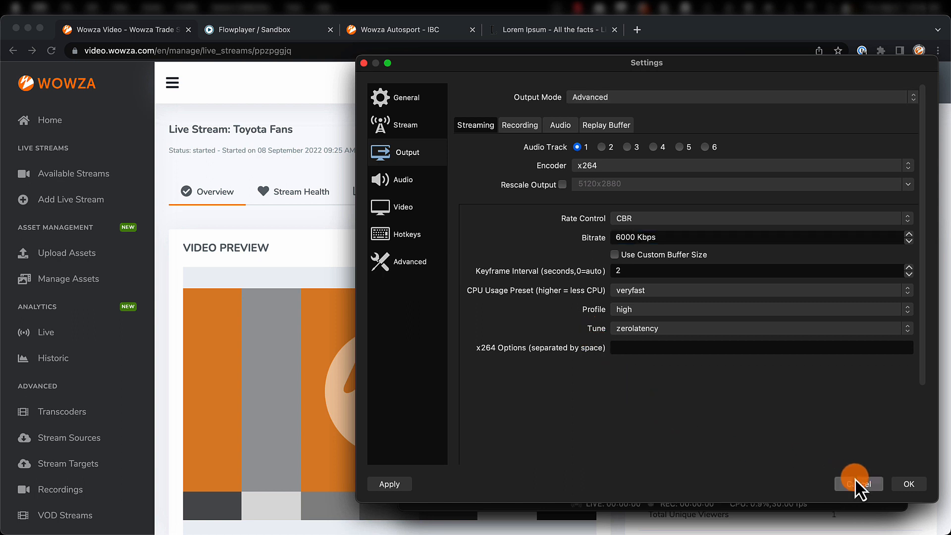
left_click(900, 484)
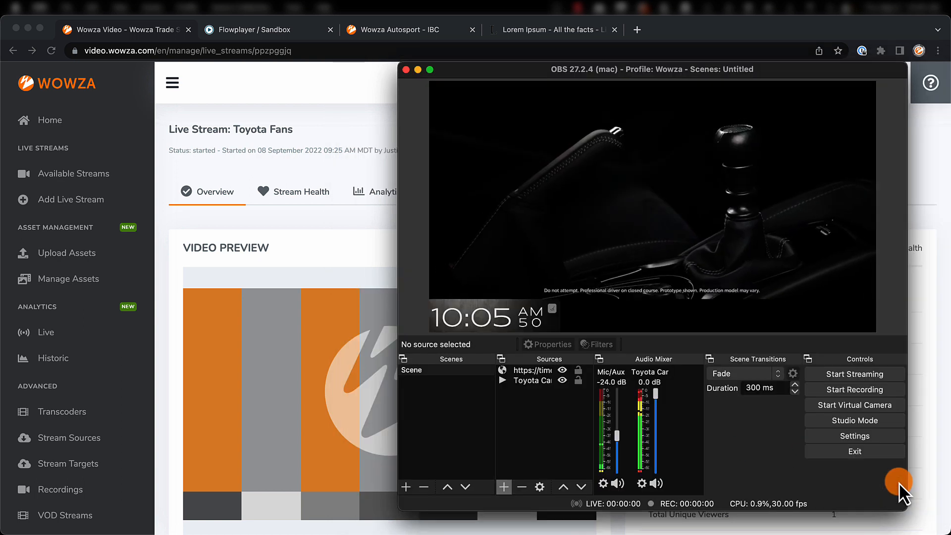
Start streaming from OBS and check the incoming preview and stream information on the Wowza Video live stream page.
left_click(863, 374)
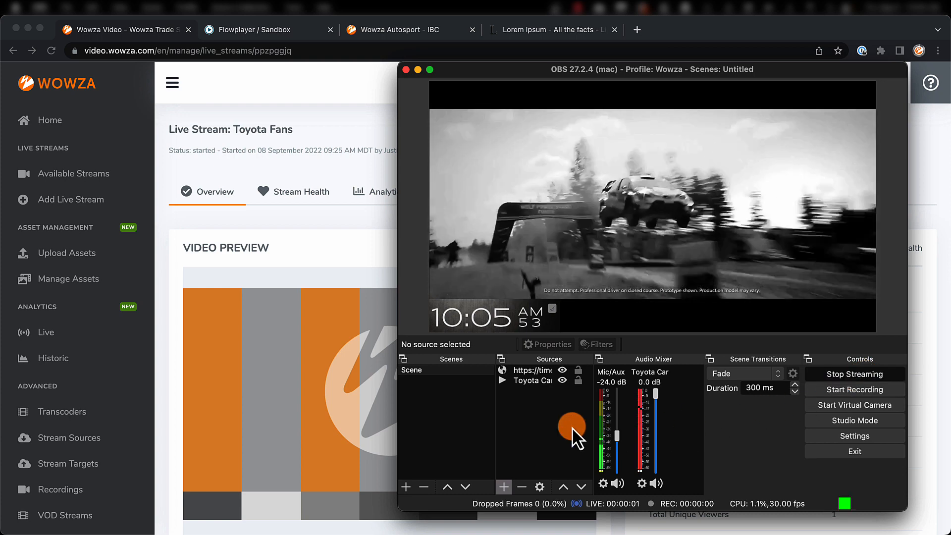
left_click(355, 371)
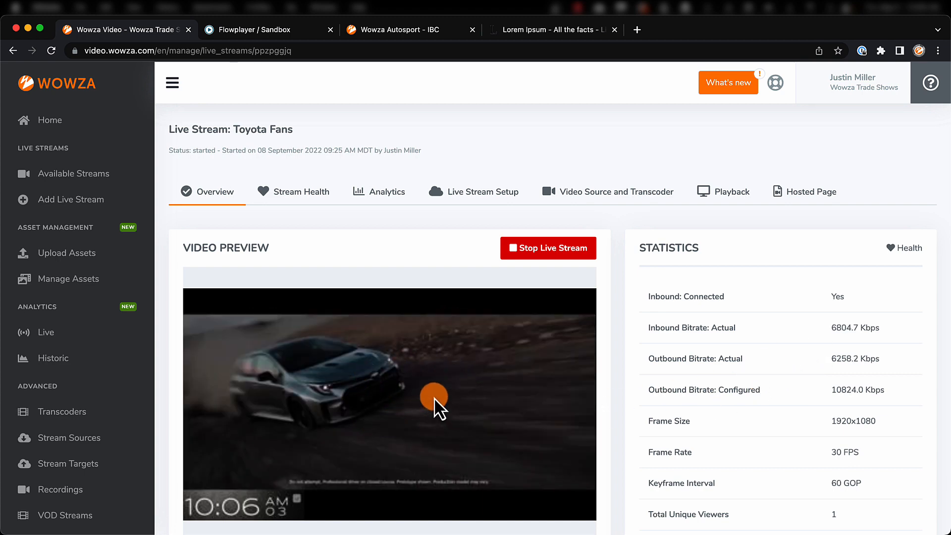
scroll(433, 397, "down", 10)
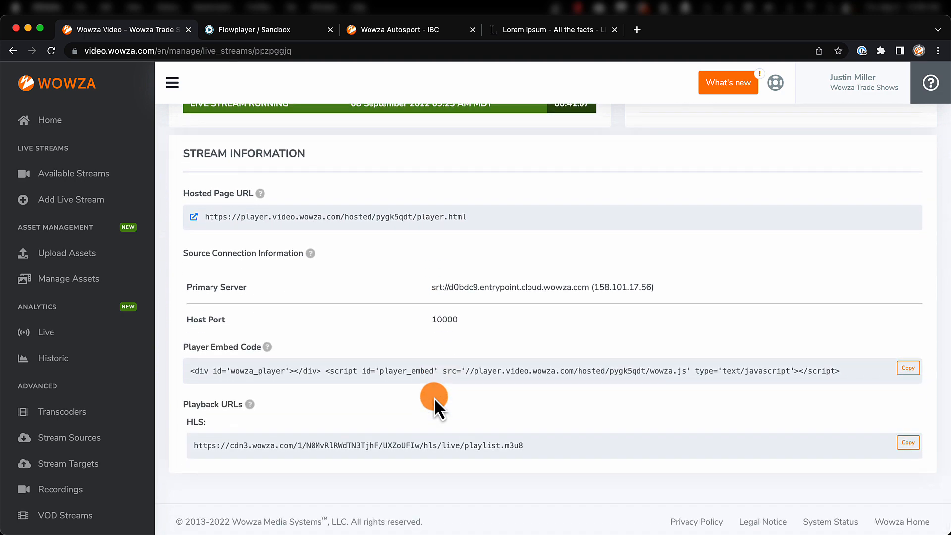
mouse_move(261, 197)
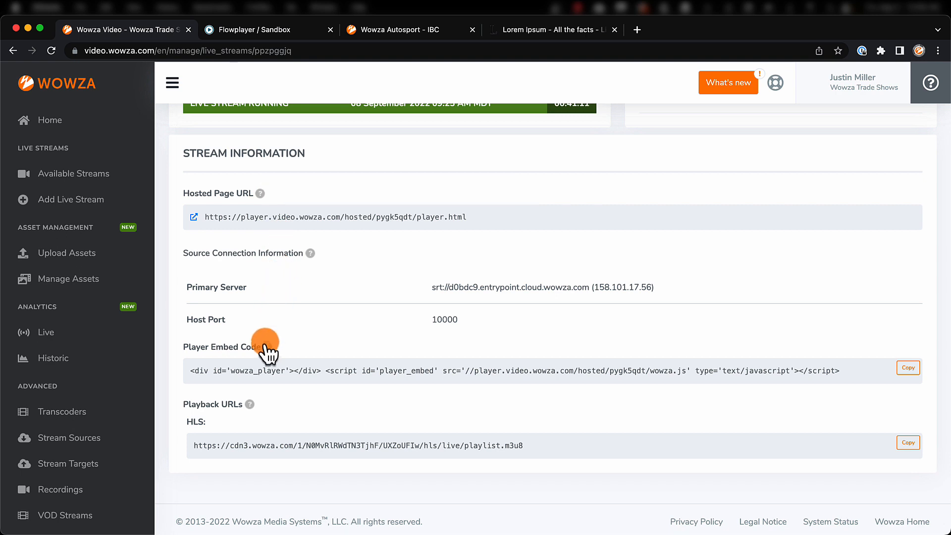
mouse_move(253, 409)
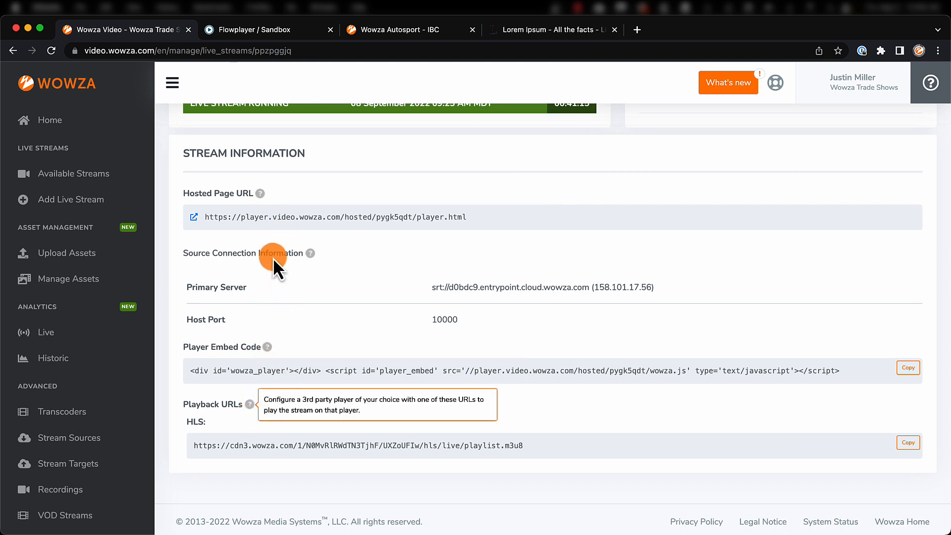
Open the hosted page in a new browser tab and play the stream with its sound muted.
right_click(200, 222)
left_click(201, 223)
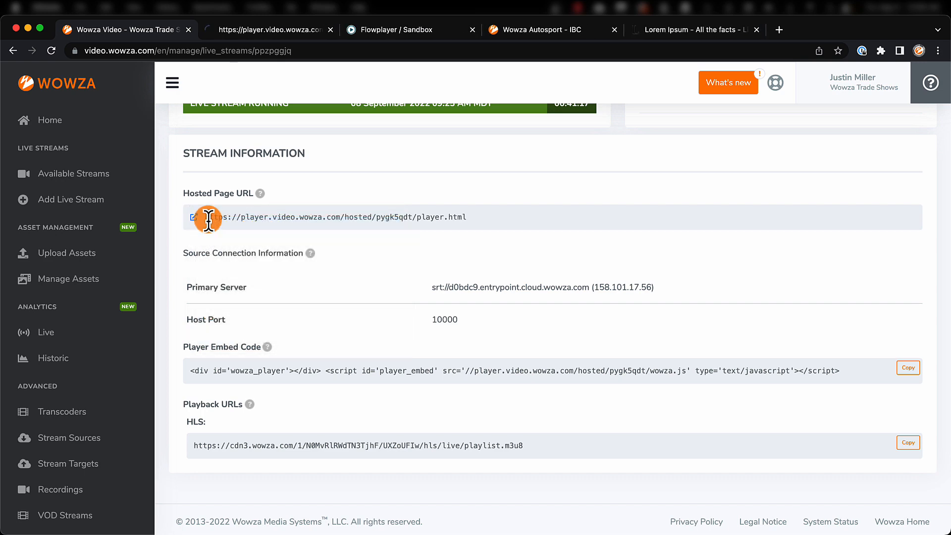
left_click(284, 32)
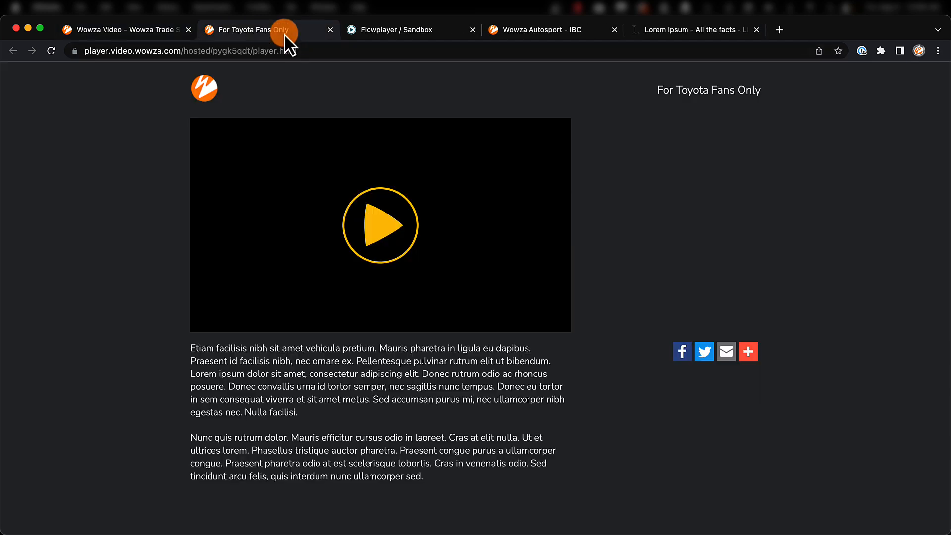
left_click(375, 235)
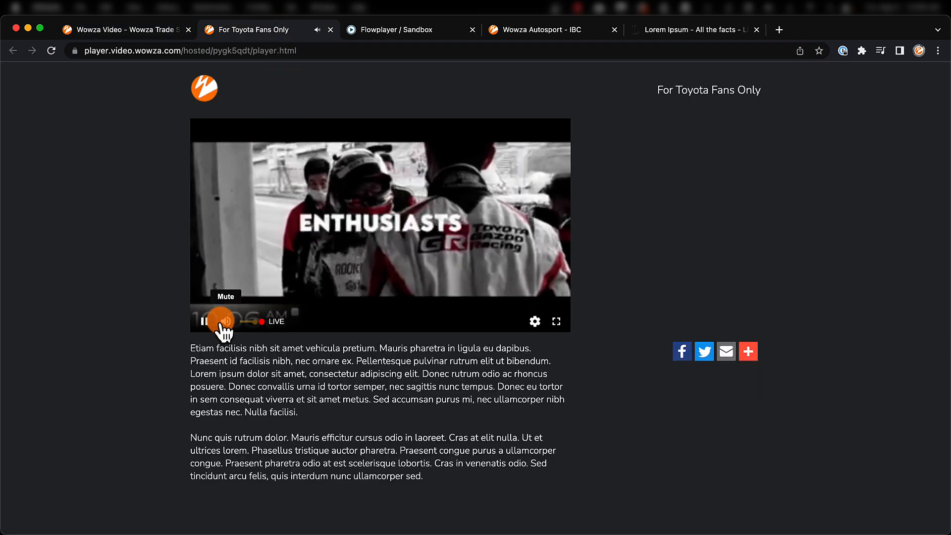
left_click(225, 323)
Compare the clock in the OBS preview with the hosted page player and check the player's settings.
key("super+Tab")
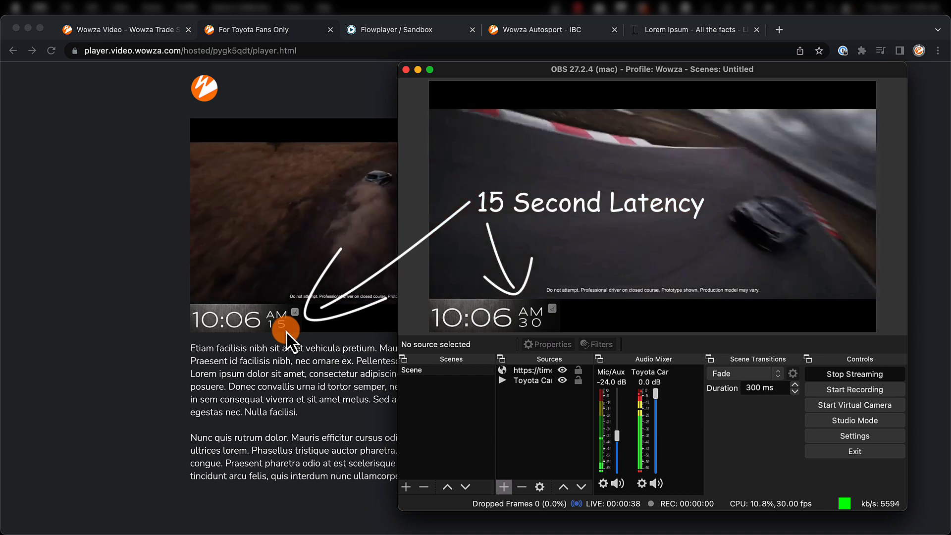
left_click(299, 337)
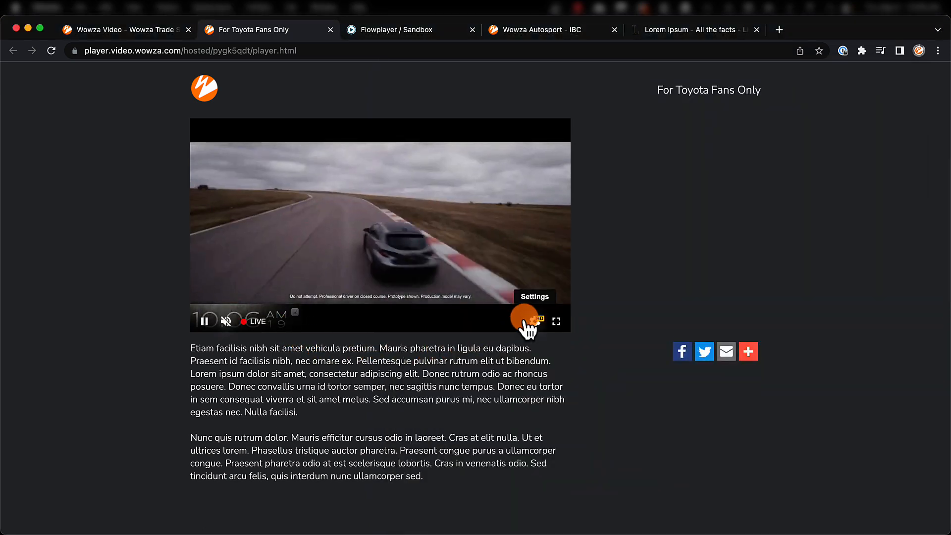
left_click(535, 320)
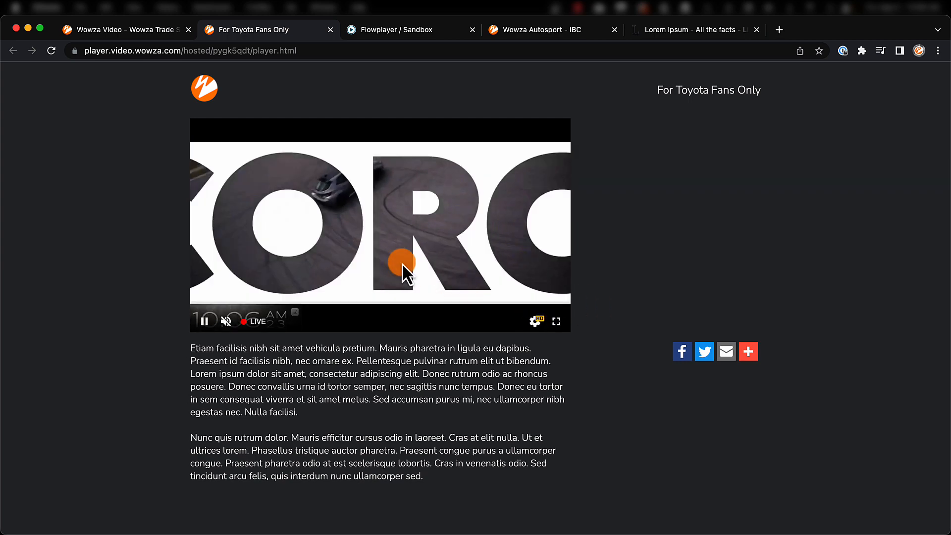
Copy the HLS playback URL from the live stream page and set it as the player's src in the Flowplayer sandbox code.
left_click(158, 33)
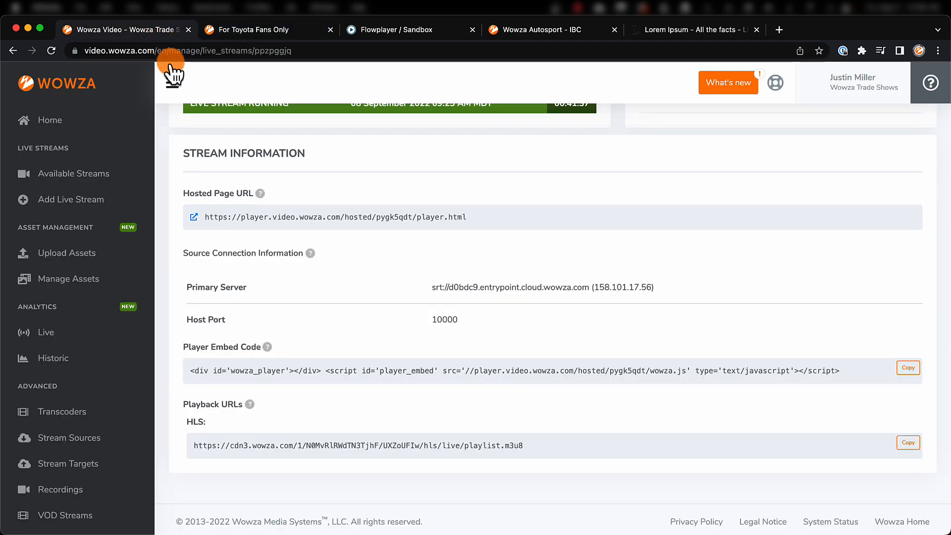
left_click(234, 286)
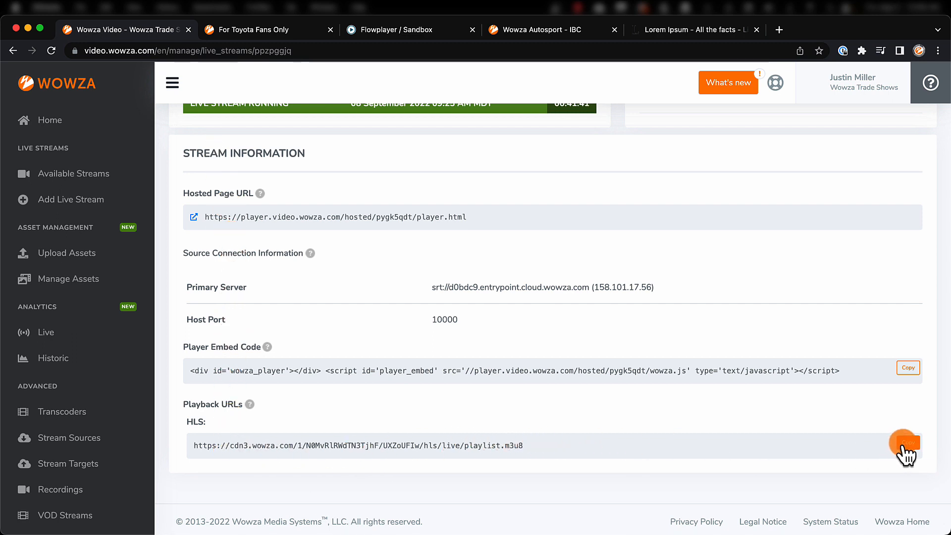
left_click(406, 36)
left_click_drag(156, 51, 85, 63)
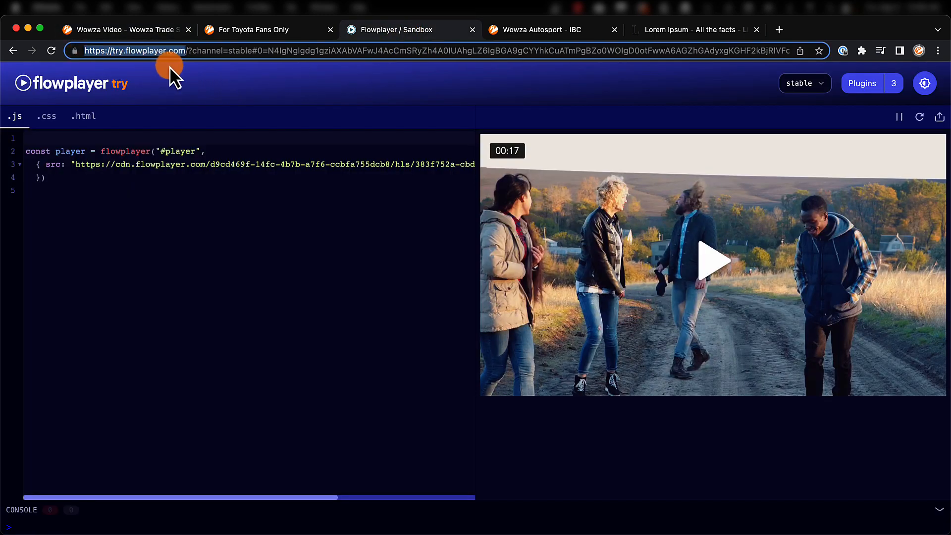
left_click(76, 165)
type("https://cdn3.wowza.com/1/N0MvRlRWdTN3TjhF/UXZoUFIw/hls/live/playlist.m3u8")
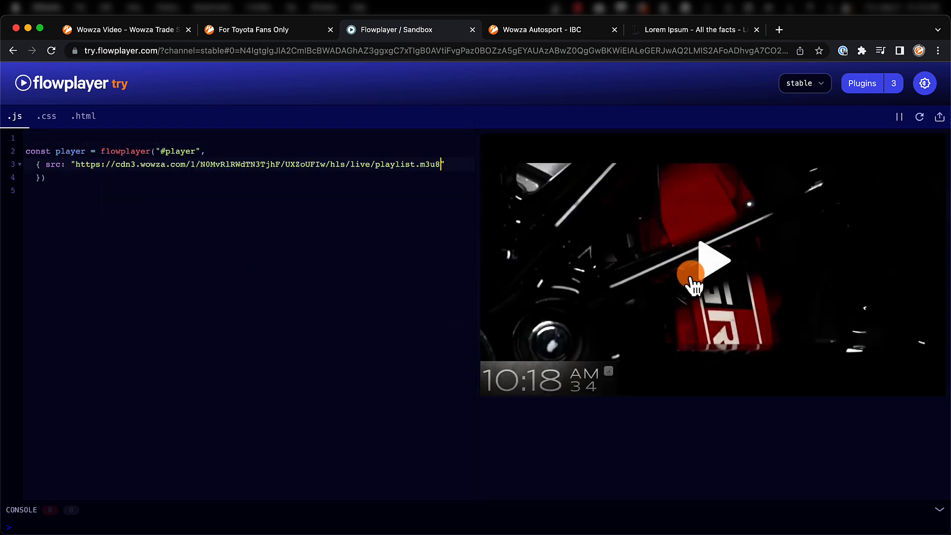
Play the stream in Flowplayer and compare its clock side by side with the OBS preview.
left_click(693, 285)
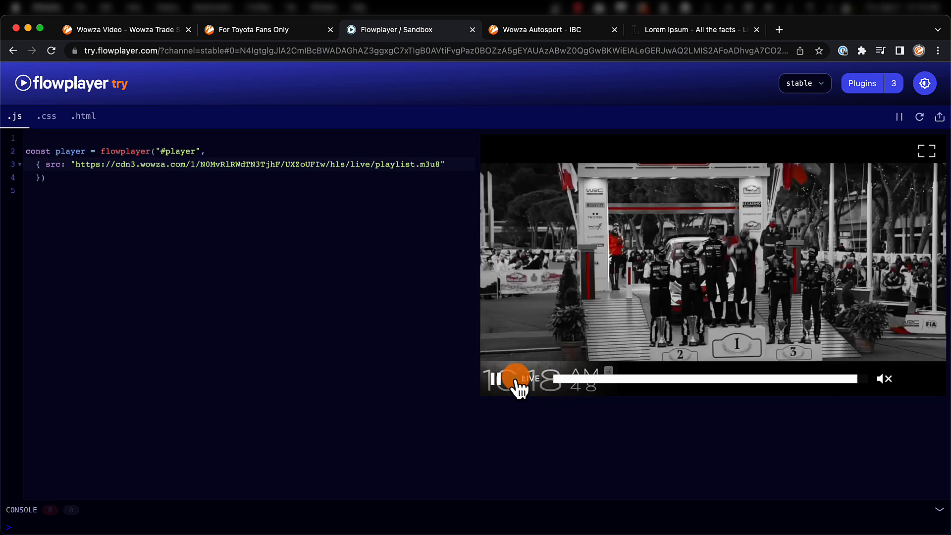
key("super+Tab")
key("super+Tab")
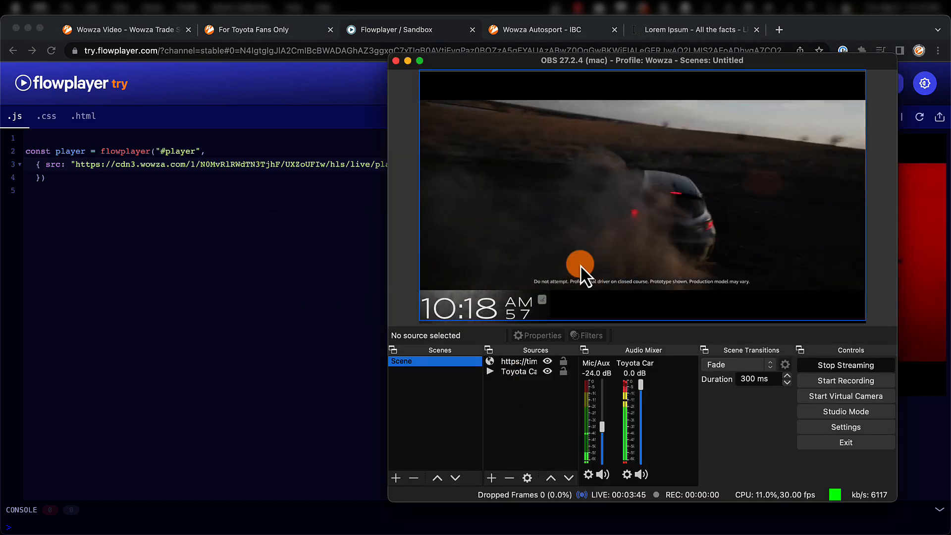
left_click_drag(634, 60, 246, 72)
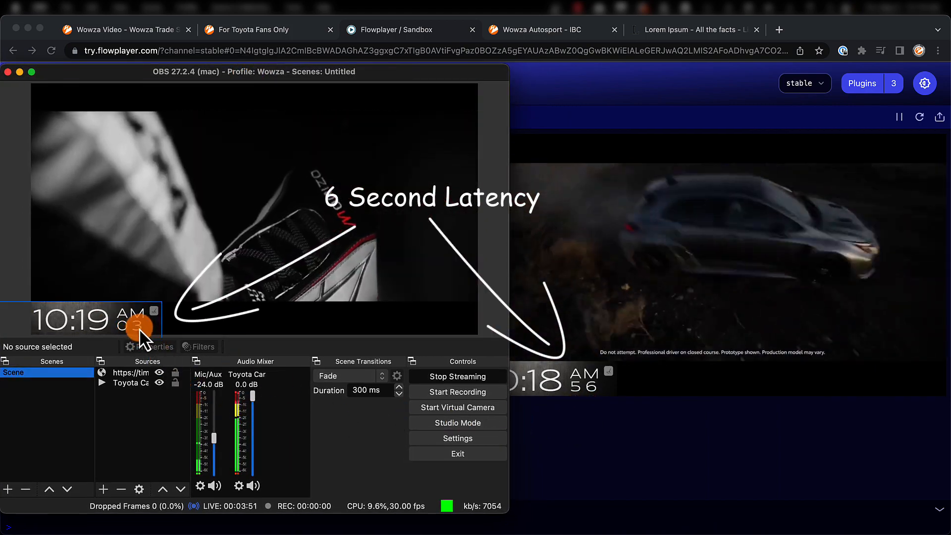
Return to the Wowza Video live stream page and examine the preview and viewer statistics.
left_click(166, 35)
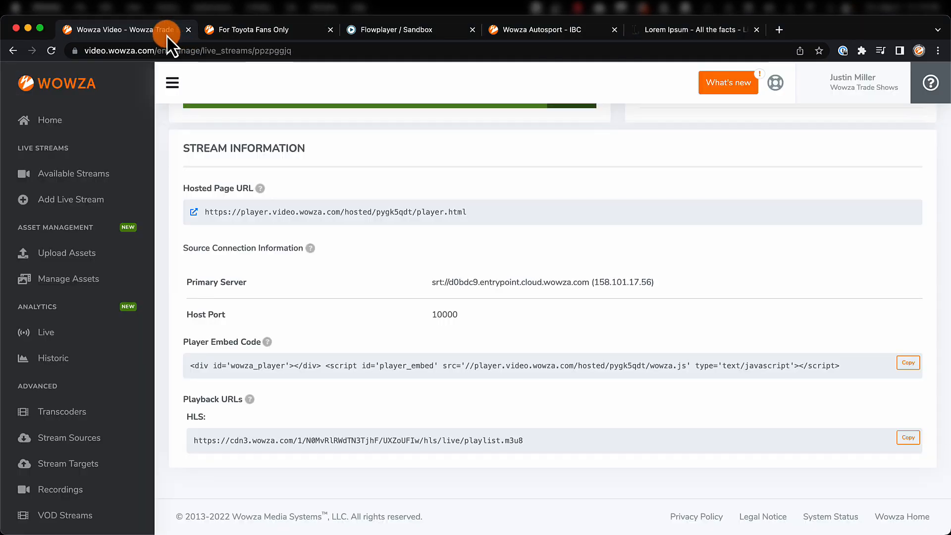
scroll(623, 240, "up", 3)
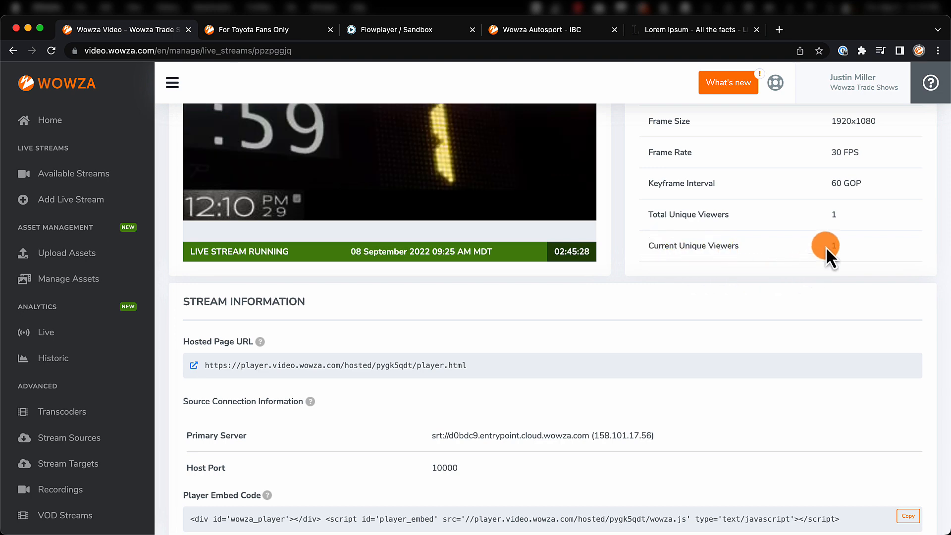
Examine the live stream's Stream Health graph, toggling the Outbound Bitrate and Frame Rate series off and back on.
scroll(572, 319, "up", 6)
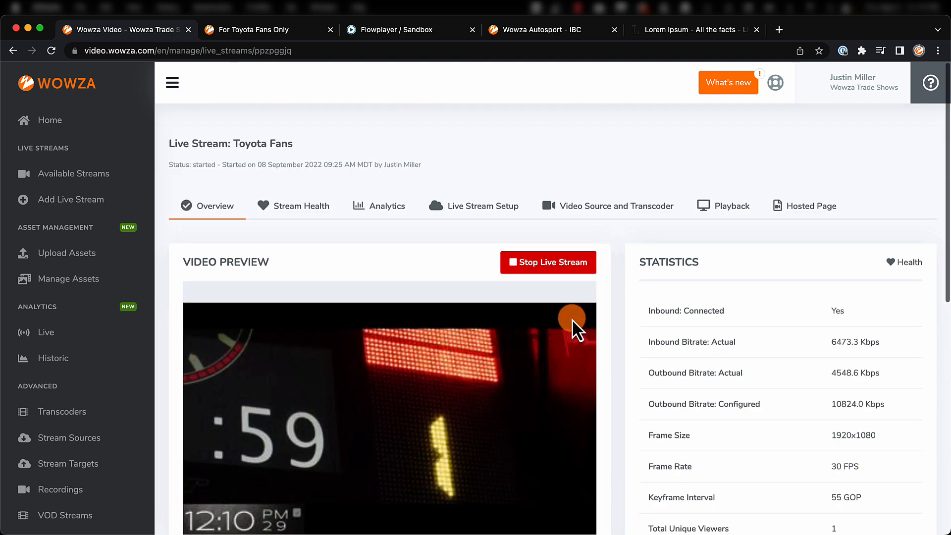
left_click(305, 194)
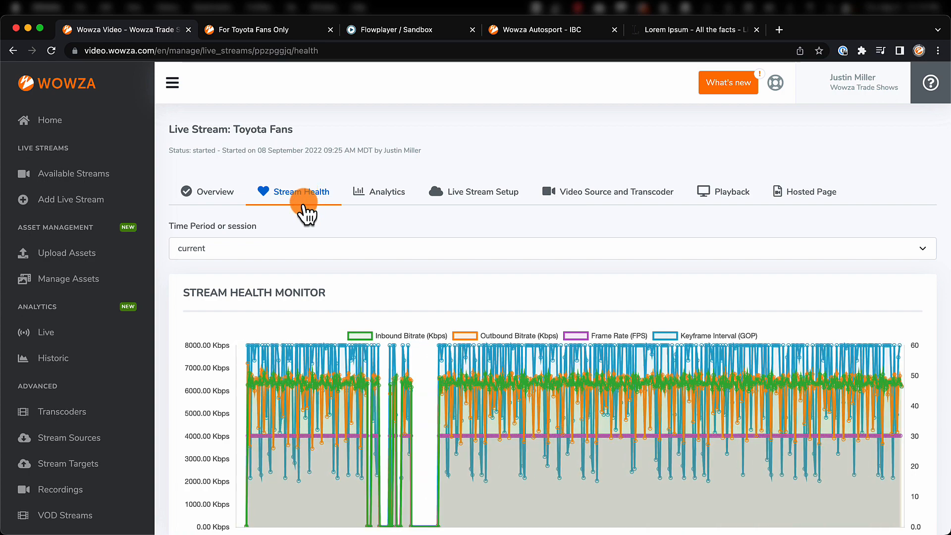
left_click(462, 389)
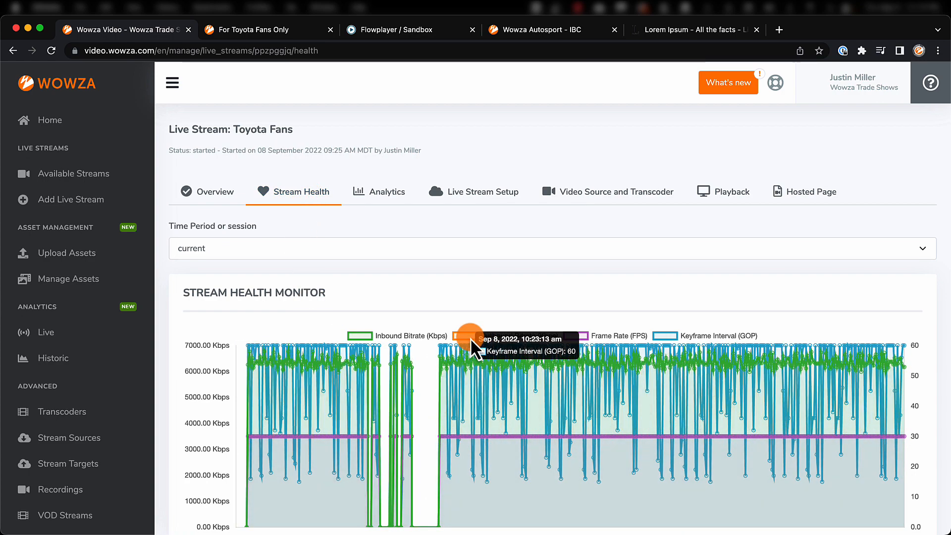
left_click(593, 340)
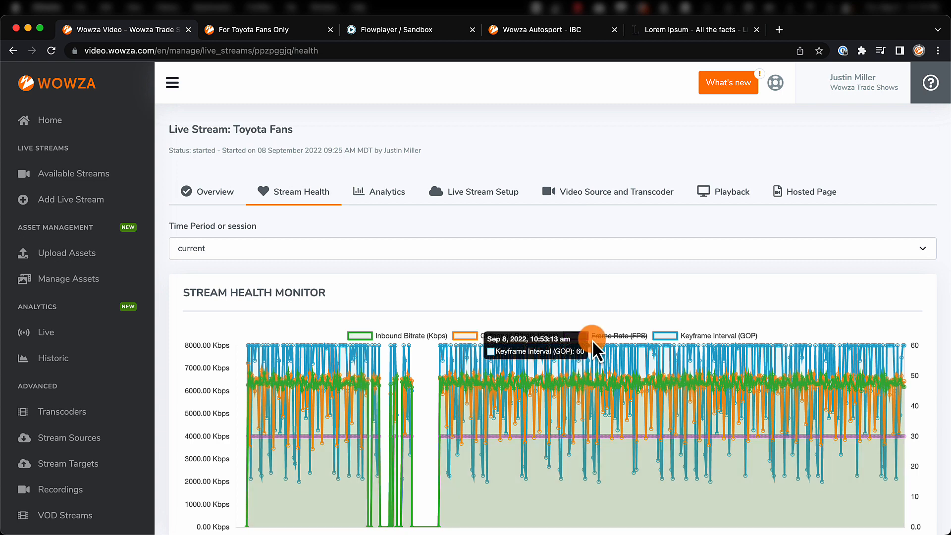
left_click(592, 339)
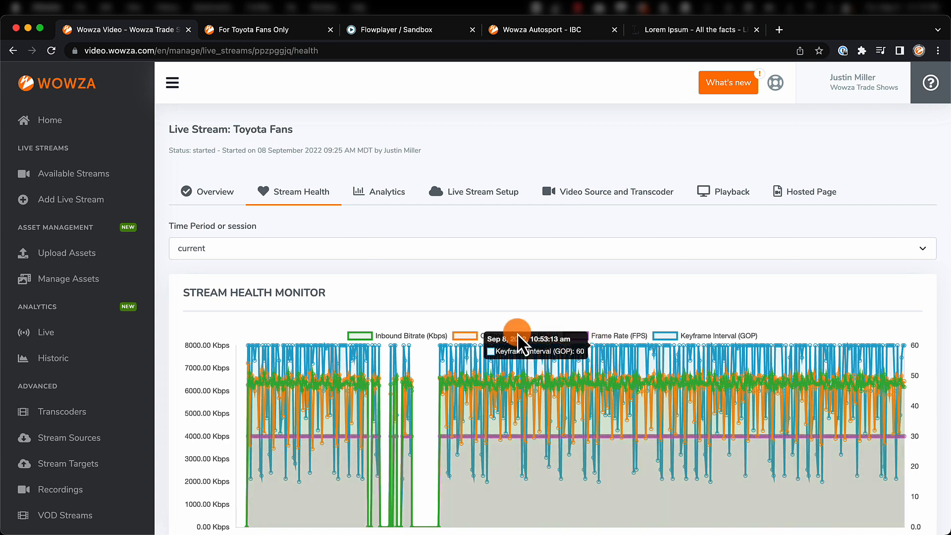
Review the live stream's analytics, from unique viewers and bandwidth to egress, processing time and viewers per rendition.
left_click(394, 192)
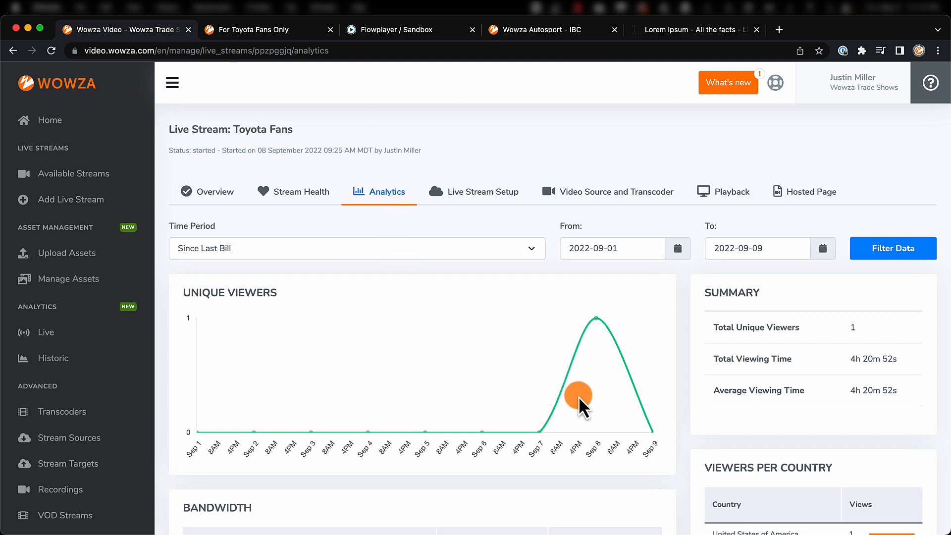
scroll(655, 380, "down", 9)
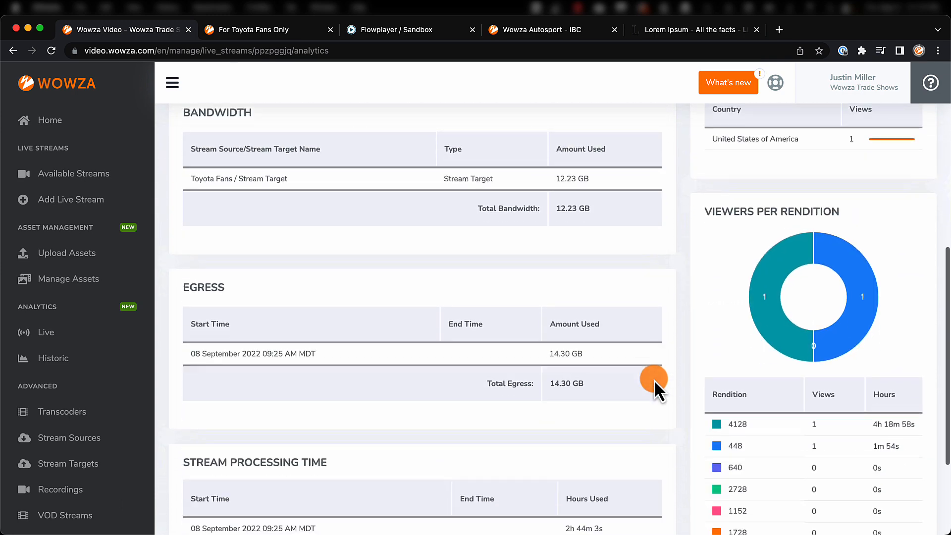
scroll(654, 379, "up", 9)
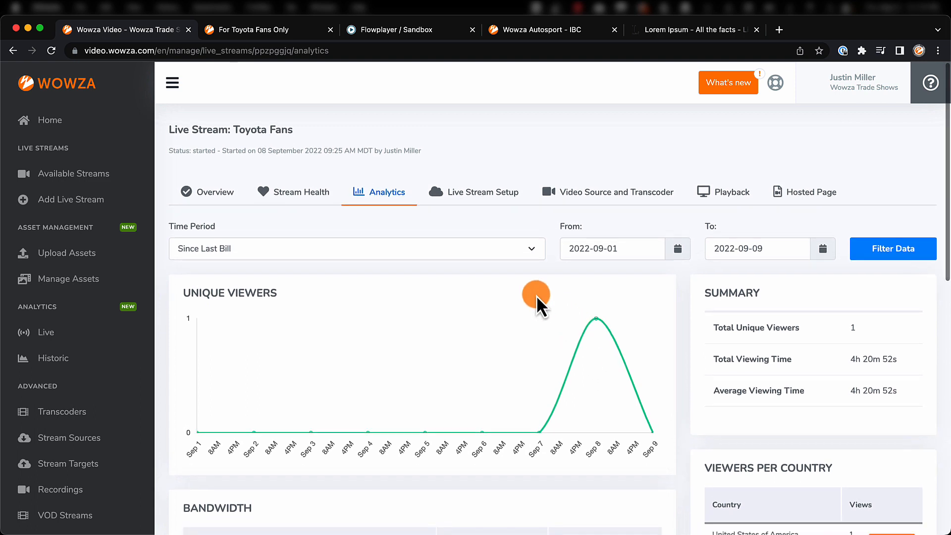
Review the live stream's setup, video source and transcoder, playback and hosted page settings.
left_click(486, 198)
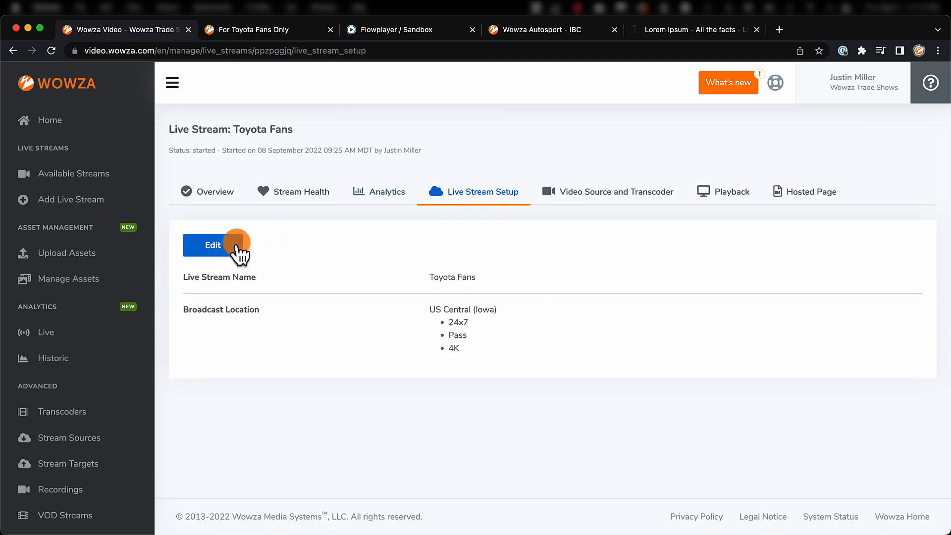
left_click(626, 201)
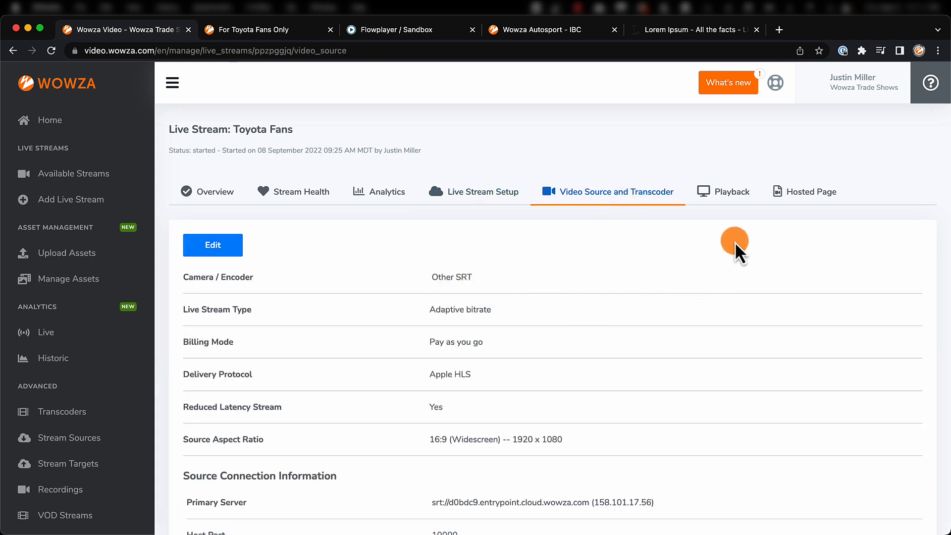
left_click(728, 194)
scroll(664, 347, "down", 6)
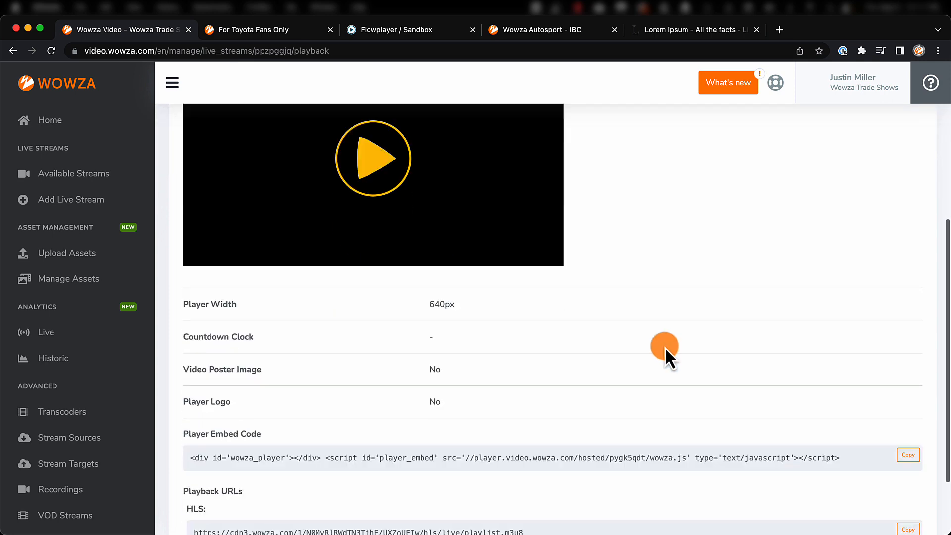
scroll(664, 346, "down", 2)
scroll(684, 341, "up", 10)
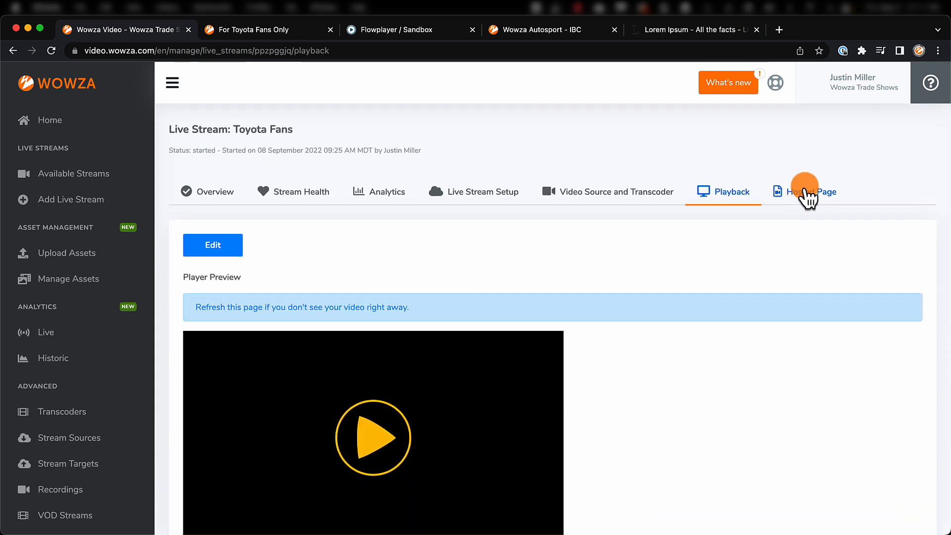
left_click(807, 193)
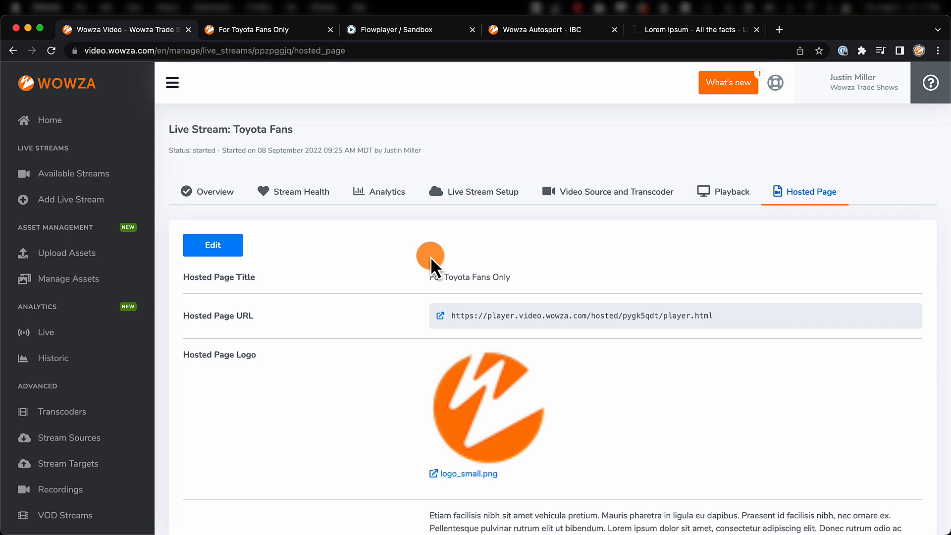
Upload Dodge Speed Week.mp4 from the Desktop as a new asset.
left_click(70, 254)
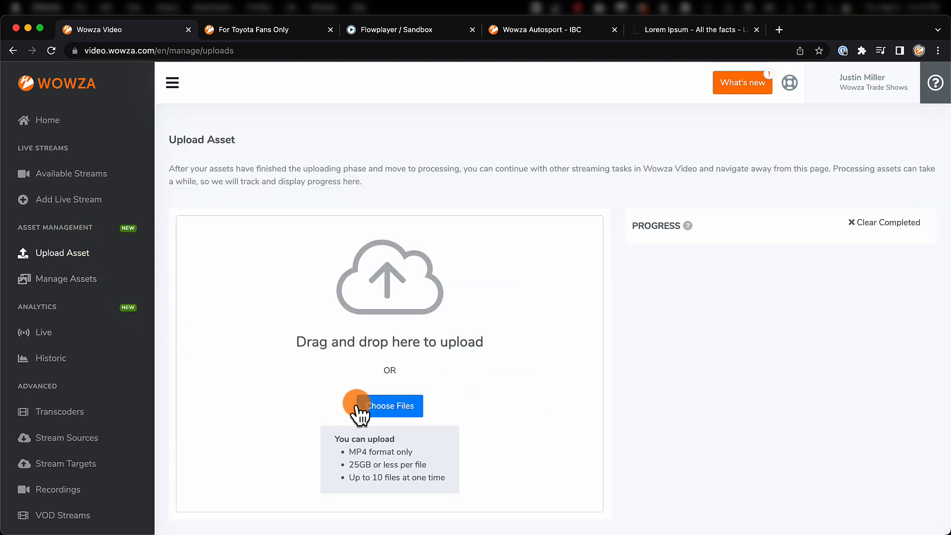
left_click(391, 407)
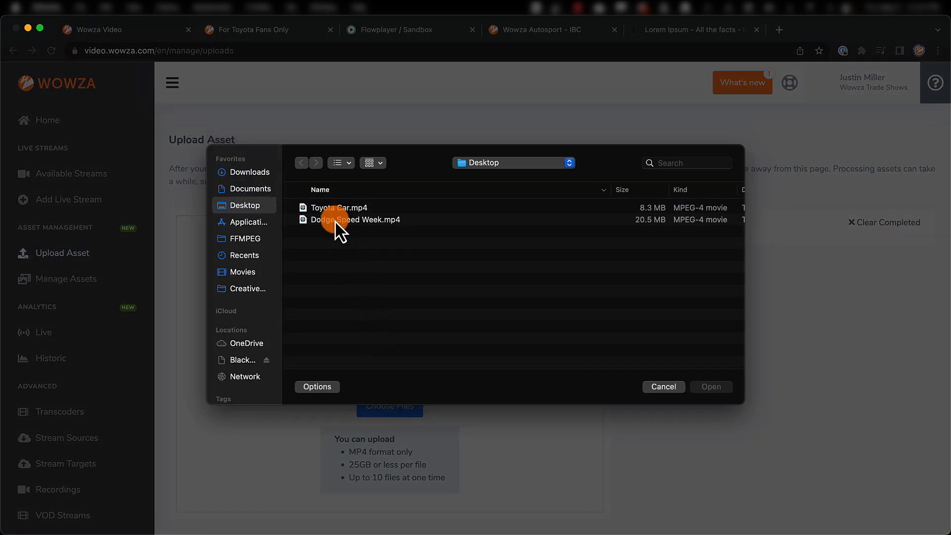
double_click(335, 219)
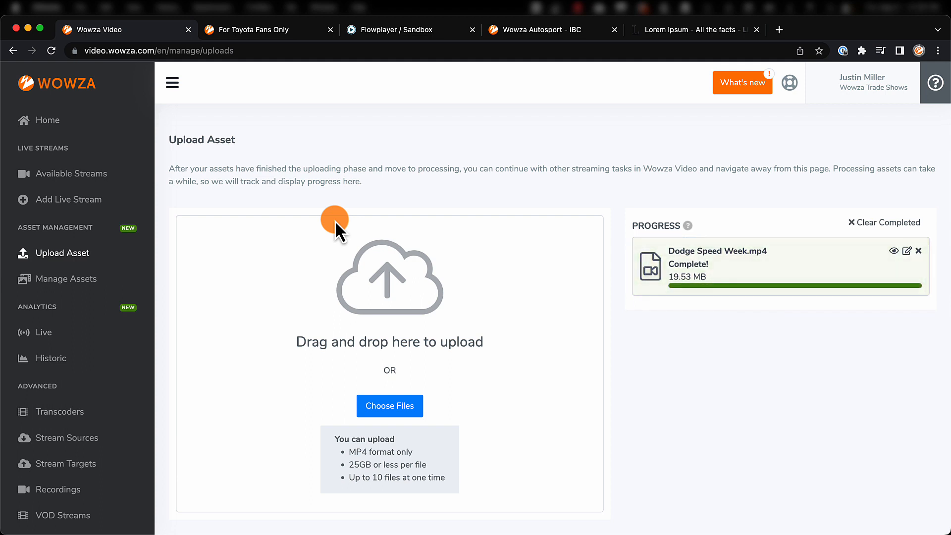
Open the Dodge Speed Week.mp4 asset from the managed assets and copy its stream URL.
left_click(65, 279)
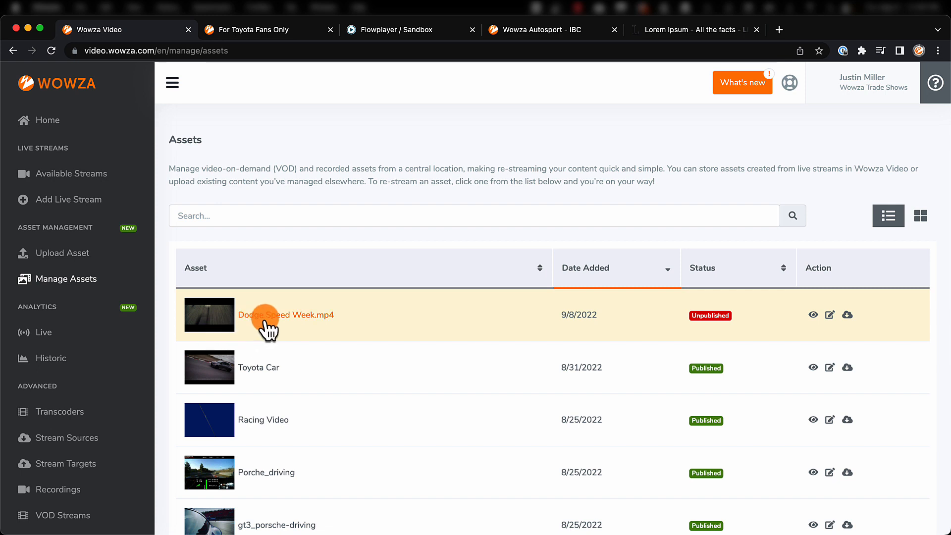
left_click(308, 320)
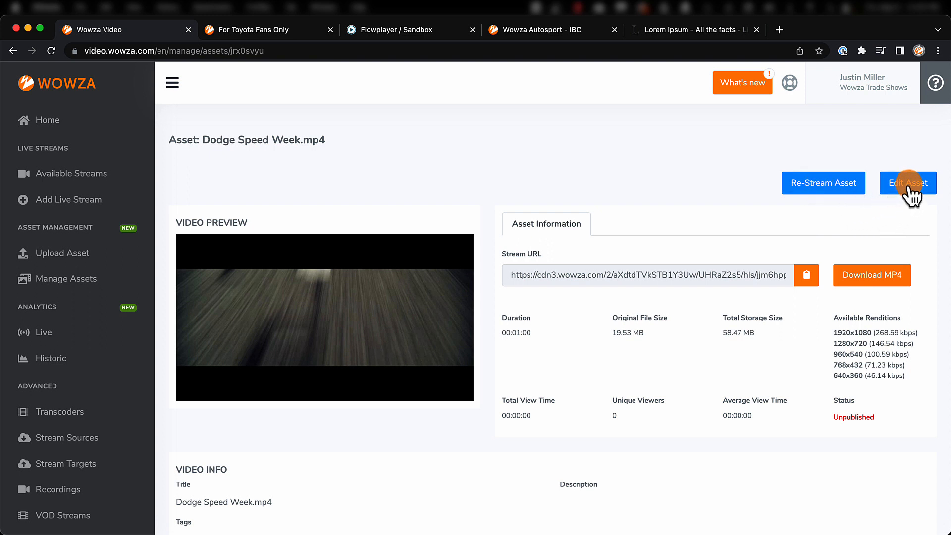
left_click(806, 276)
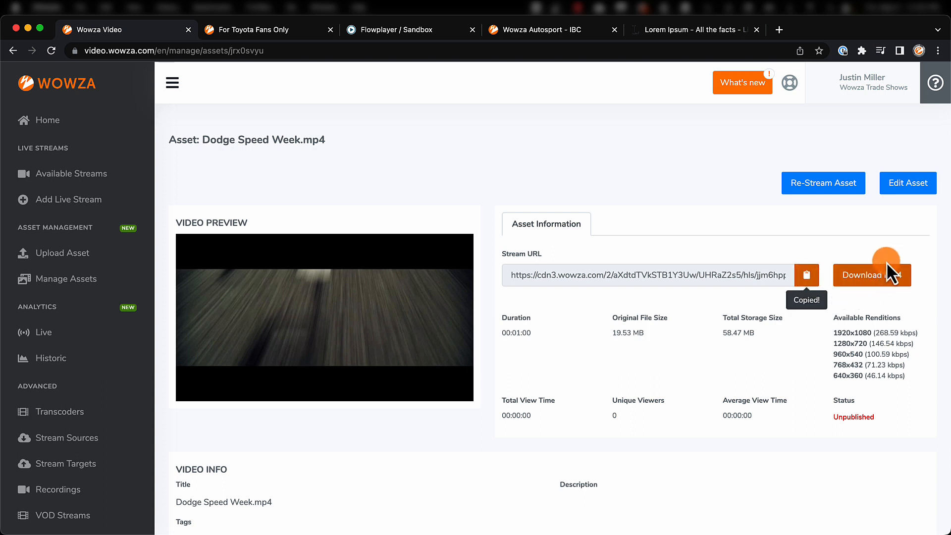
Publish the asset with the title "Dodge Speed Week", tags racing and car, and a description of Dodge muscle cars, and save it.
left_click(902, 184)
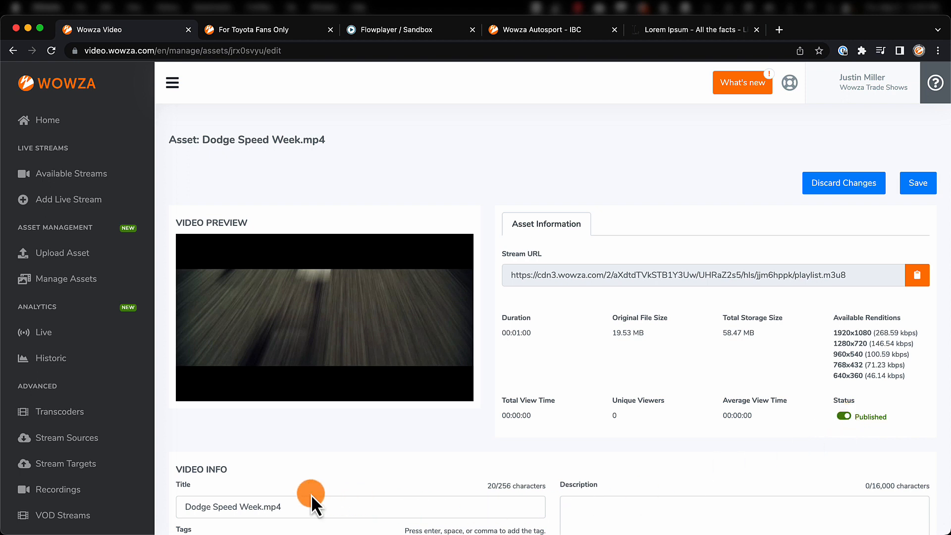
scroll(240, 448, "down", 5)
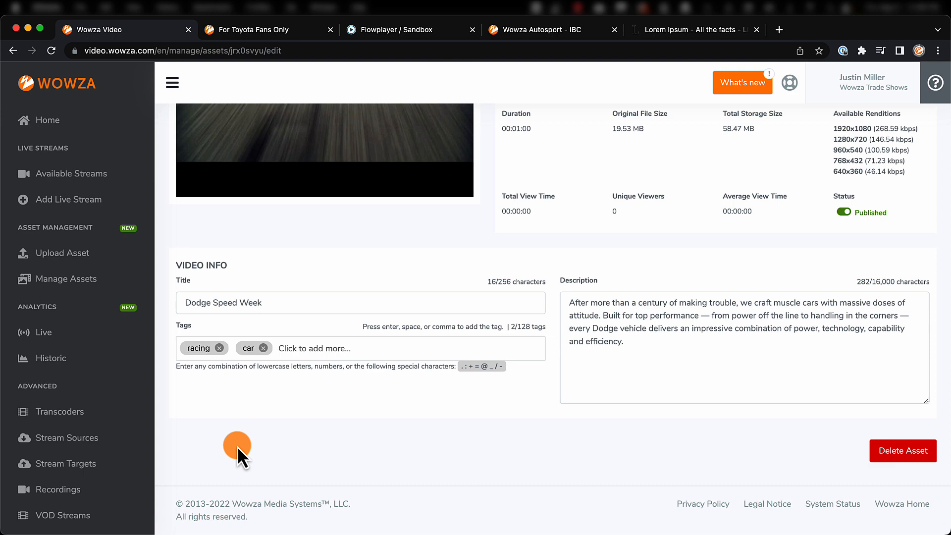
scroll(236, 447, "up", 5)
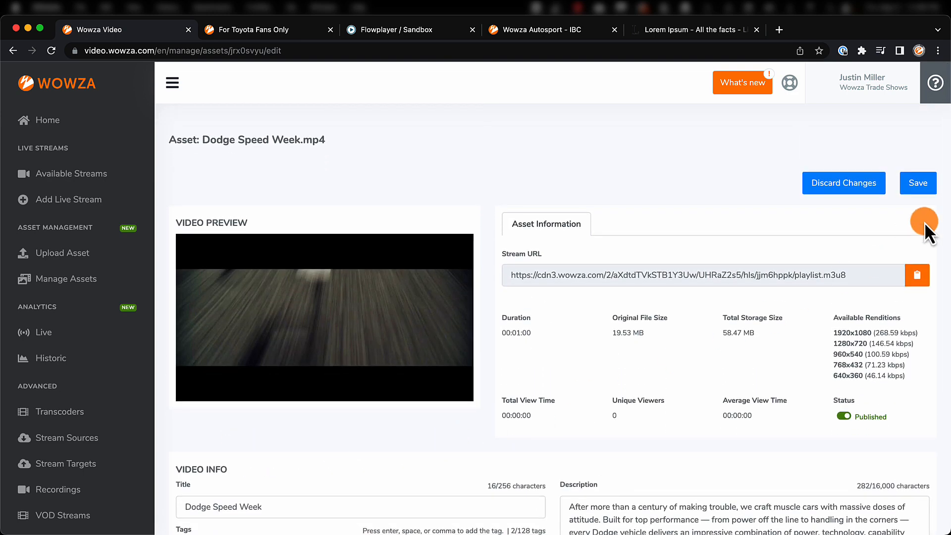
left_click(920, 183)
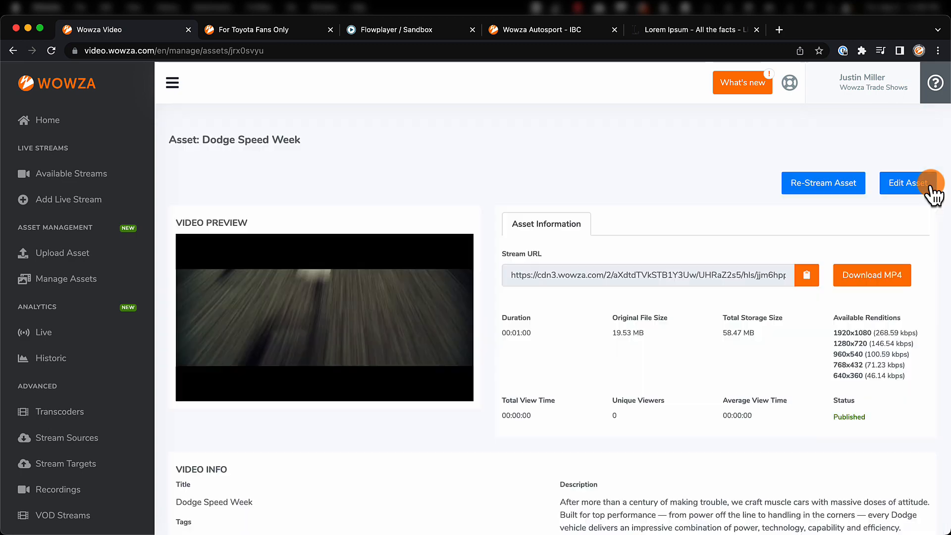
Switch to the Wowza AutoSport site and look through its most recent VODs.
left_click(520, 30)
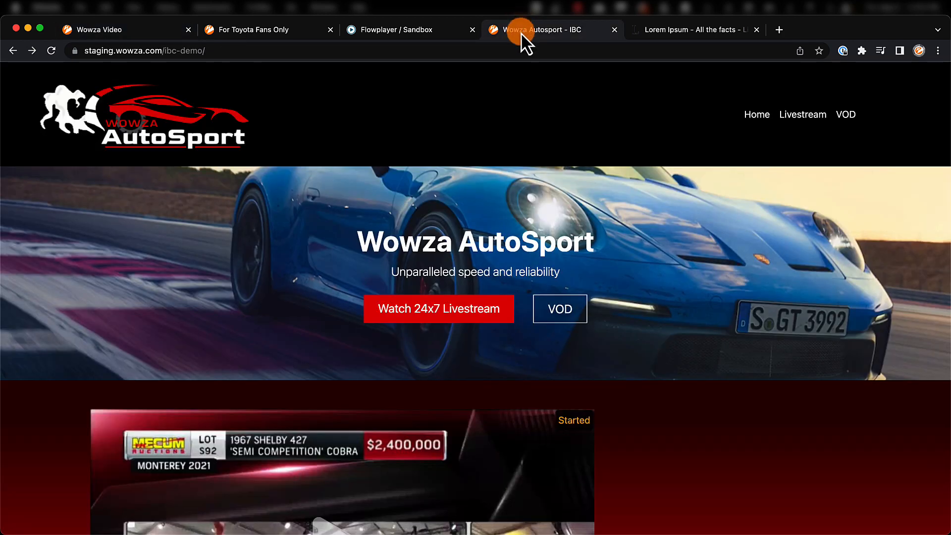
scroll(461, 210, "down", 4)
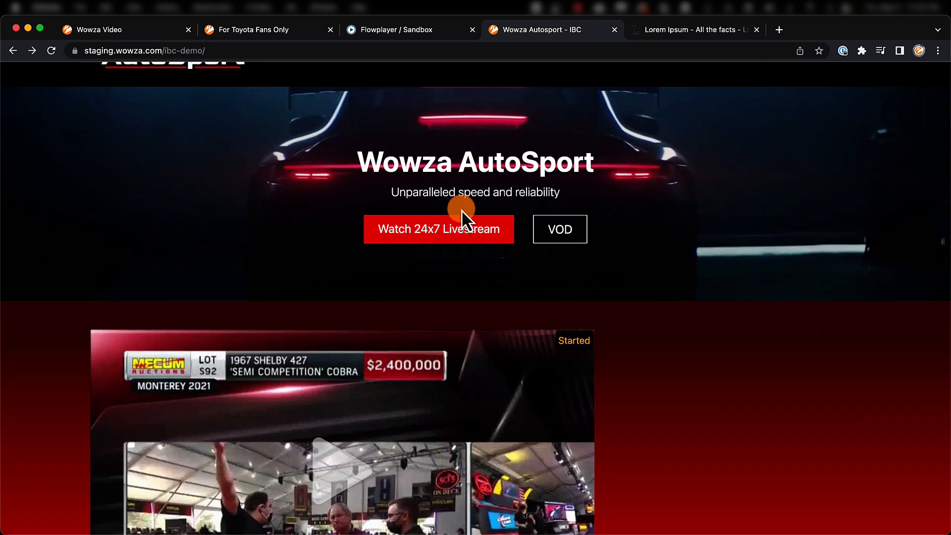
scroll(462, 210, "down", 8)
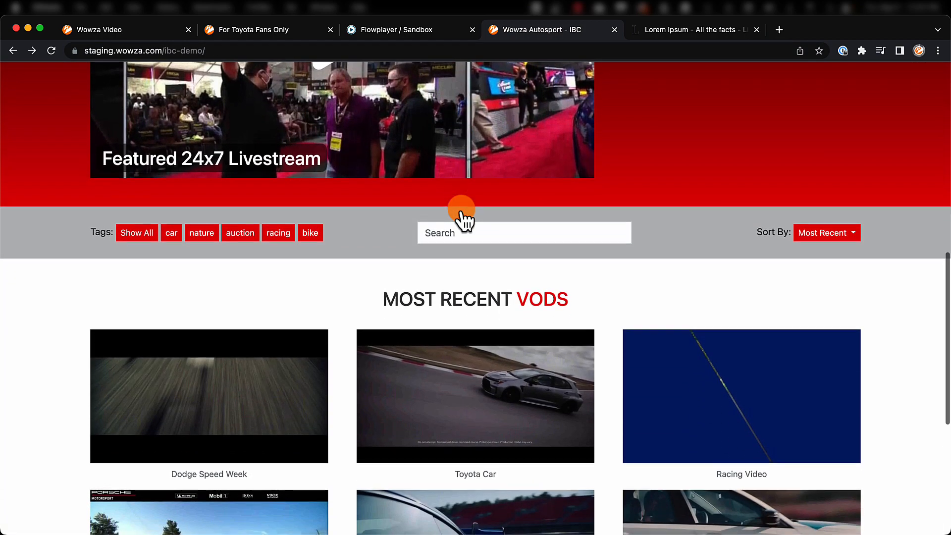
scroll(462, 210, "down", 2)
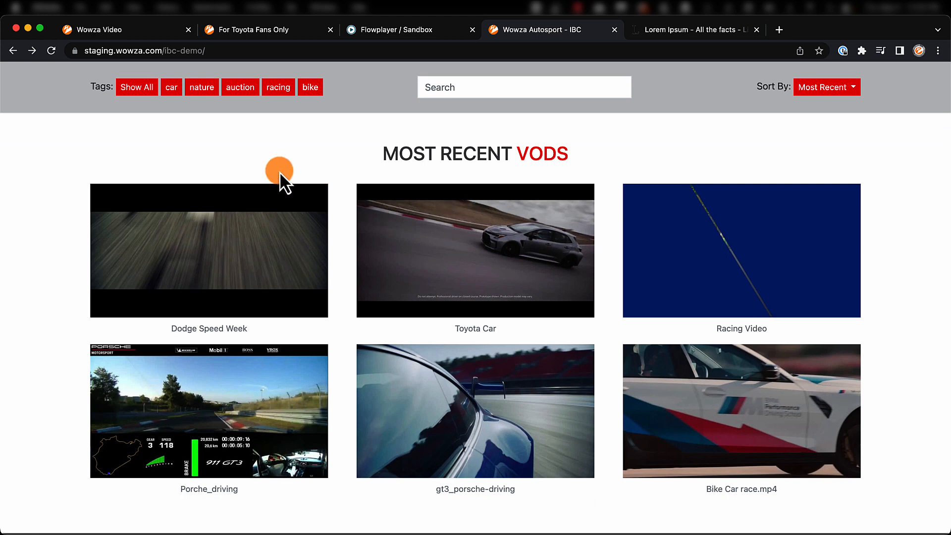
Filter the VODs by the car, racing, bike and auction tags in turn, ending on car.
left_click(173, 94)
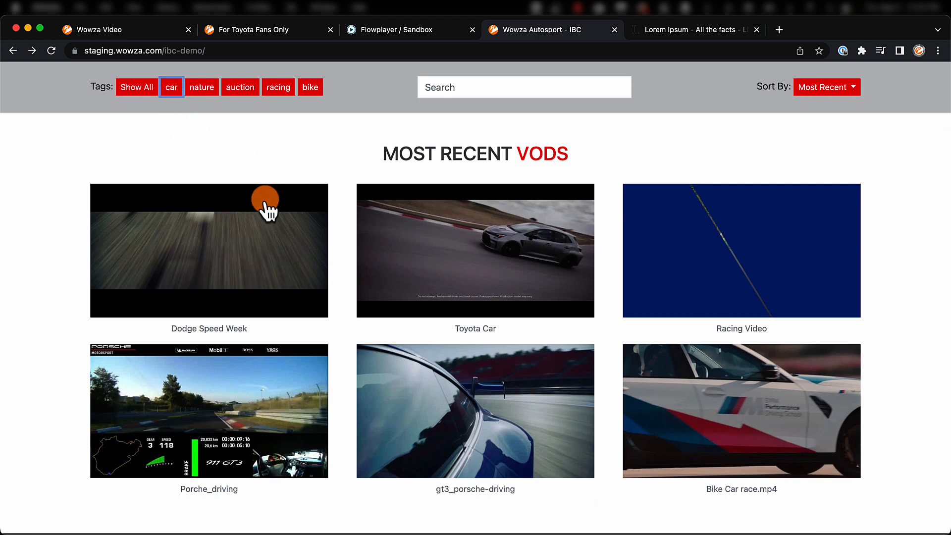
left_click(279, 91)
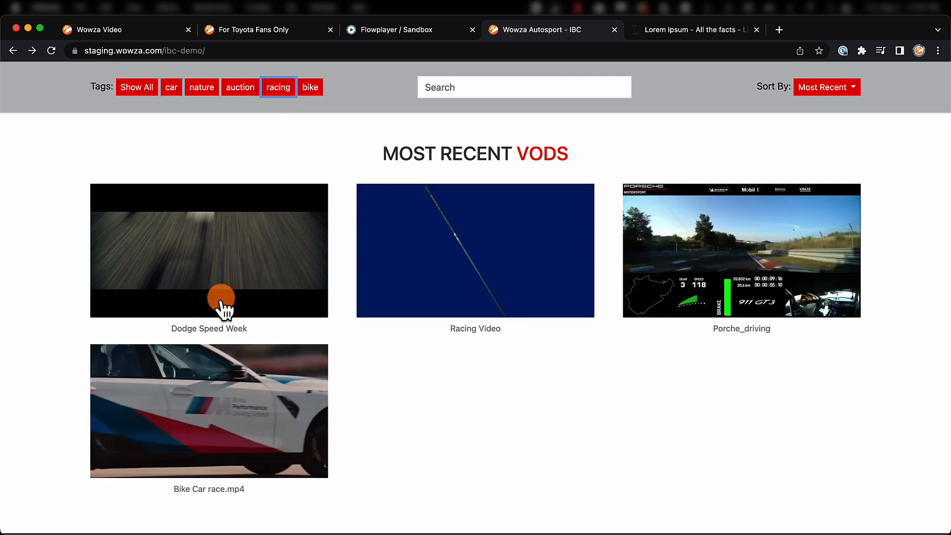
left_click(311, 89)
left_click(240, 90)
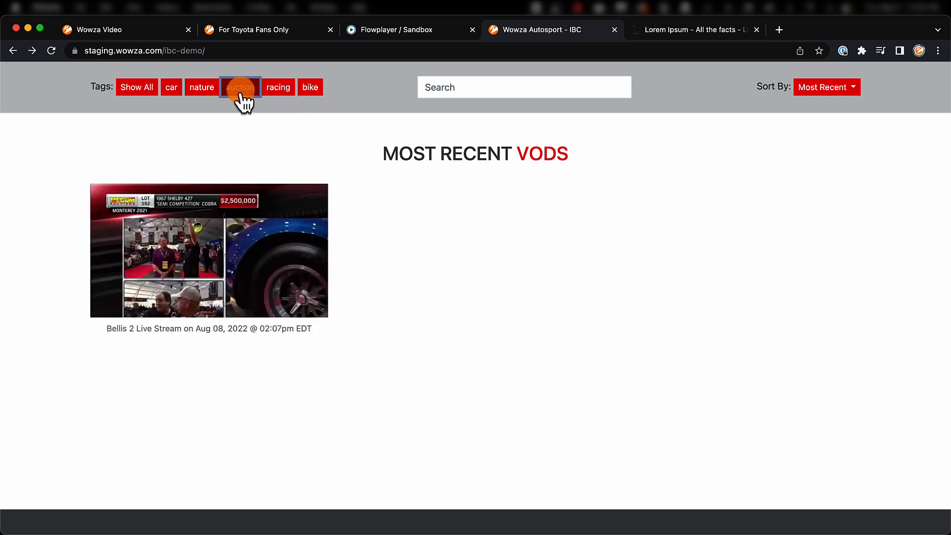
left_click(174, 91)
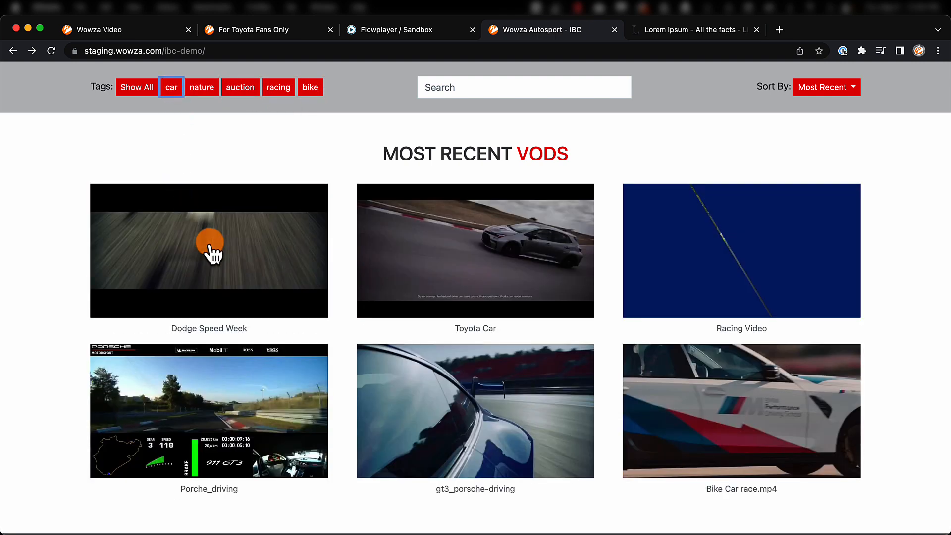
Open the Dodge Speed Week video page, check its video info and play the video.
left_click(210, 243)
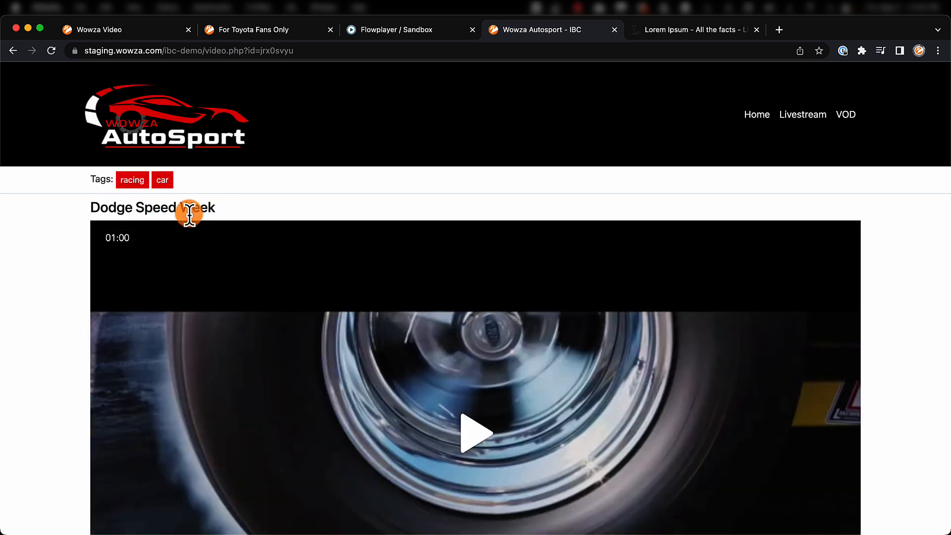
scroll(439, 364, "down", 7)
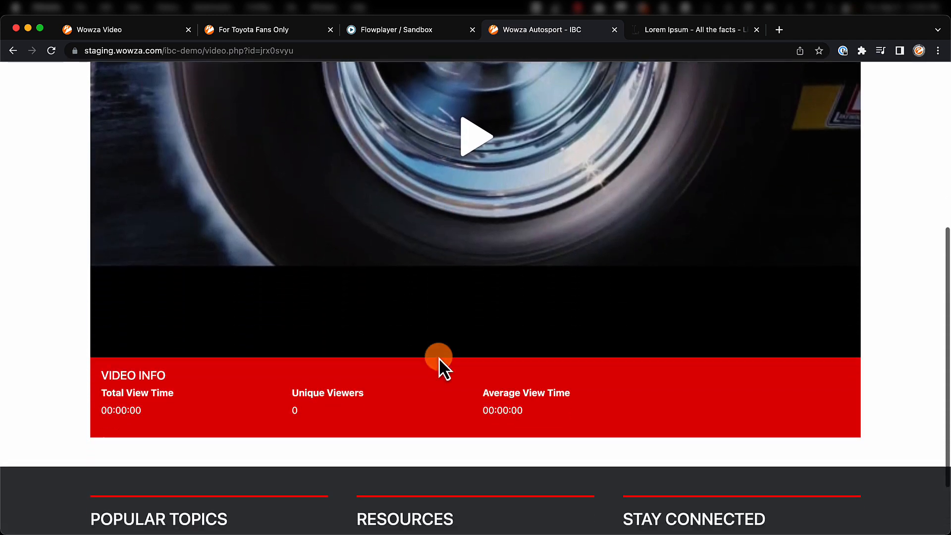
scroll(439, 357, "up", 4)
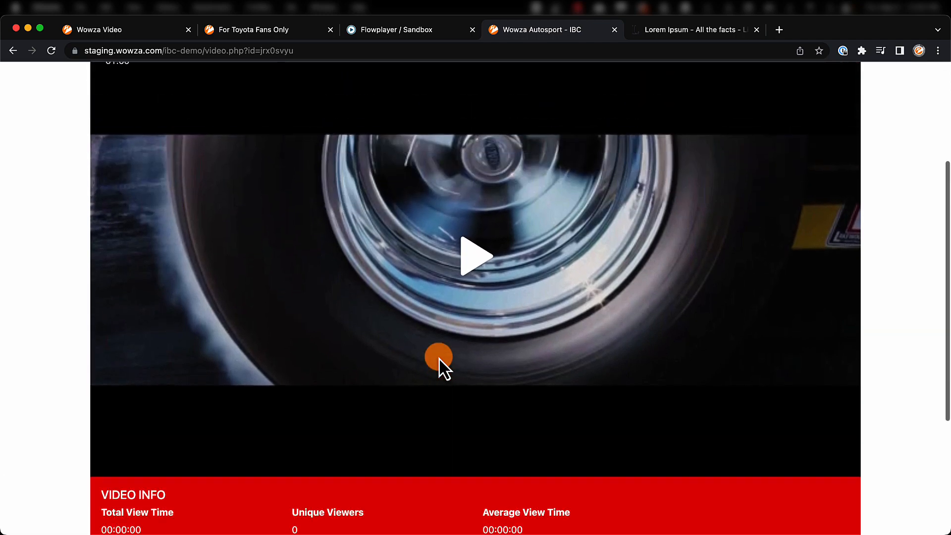
left_click(474, 293)
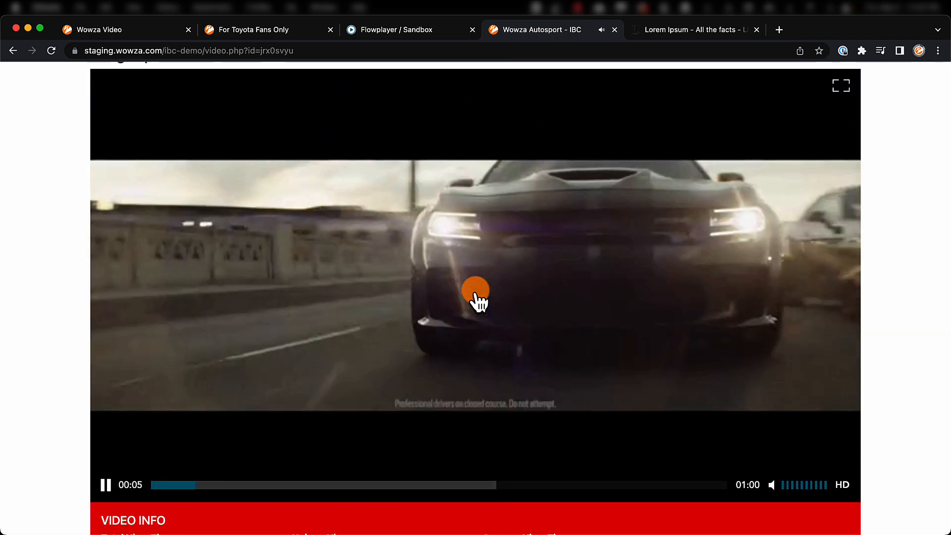
Check the tags above the Dodge Speed Week video and return to the AutoSport home page.
scroll(476, 298, "up", 1)
scroll(475, 295, "up", 3)
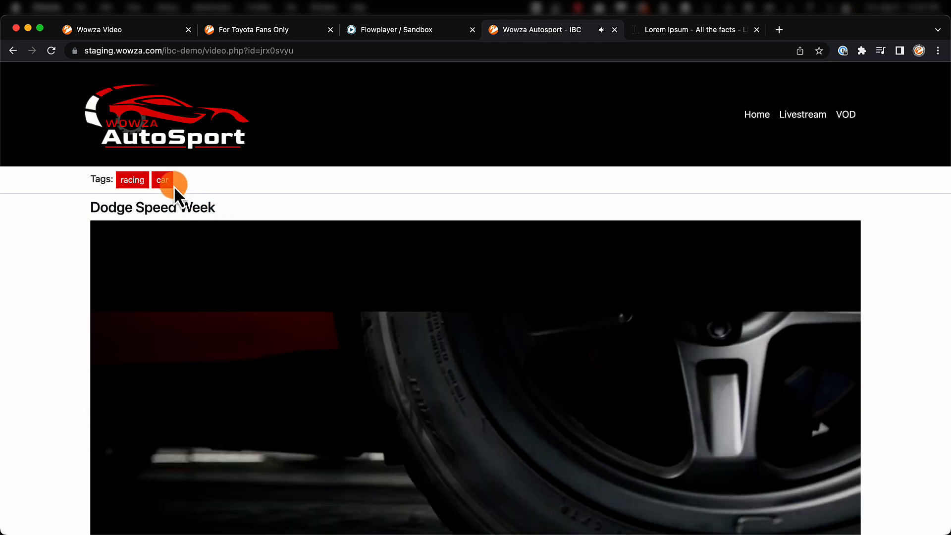
left_click(168, 185)
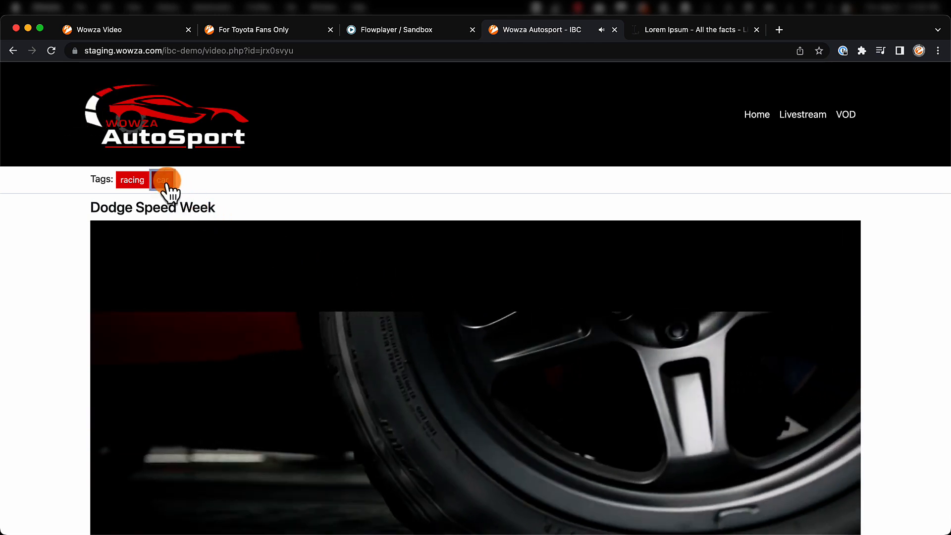
left_click(757, 115)
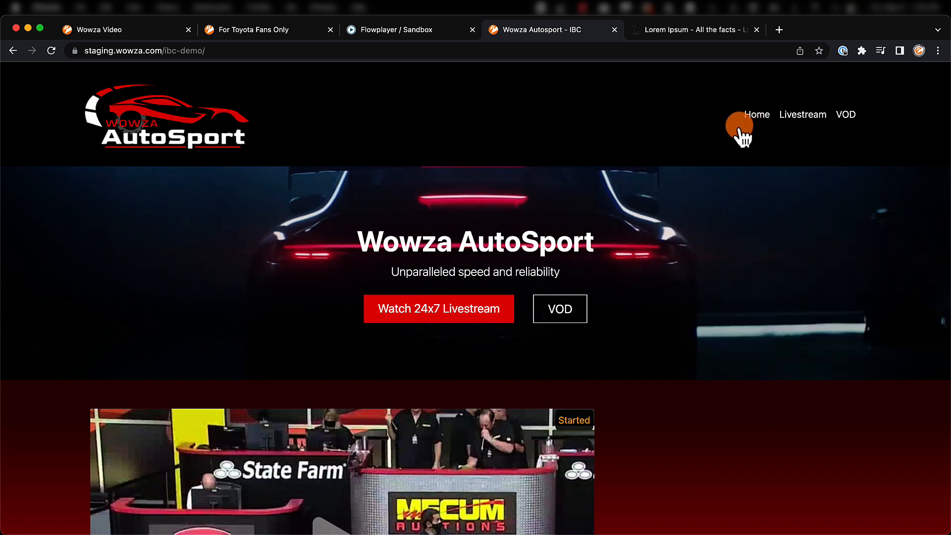
Switch to Wowza Video, remove the racing tag from the Dodge Speed Week asset and save it.
left_click(160, 34)
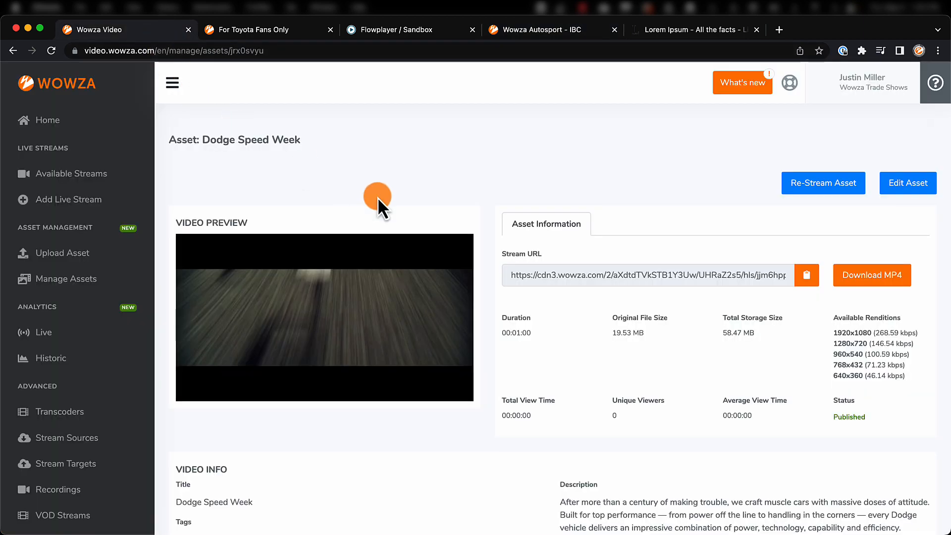
left_click(910, 188)
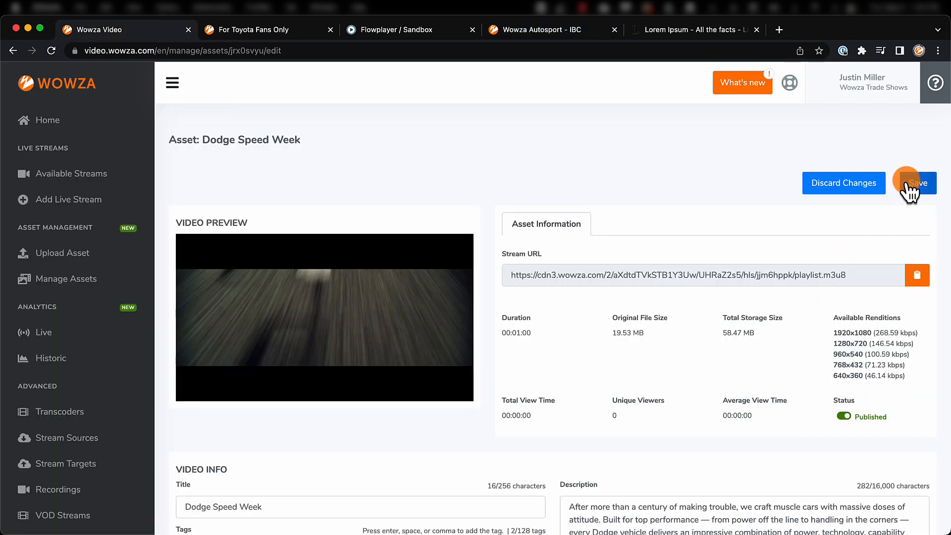
scroll(431, 325, "down", 2)
scroll(432, 326, "down", 3)
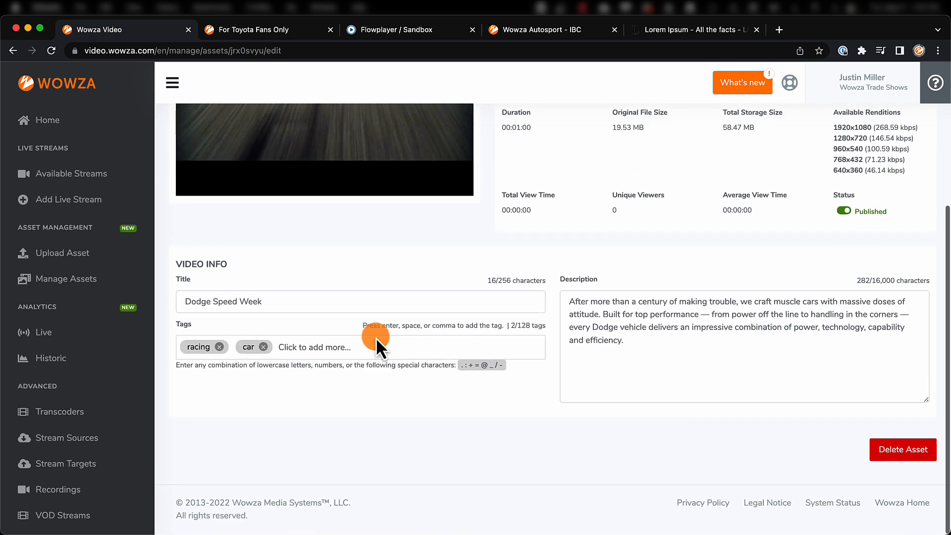
left_click(219, 348)
scroll(864, 297, "up", 5)
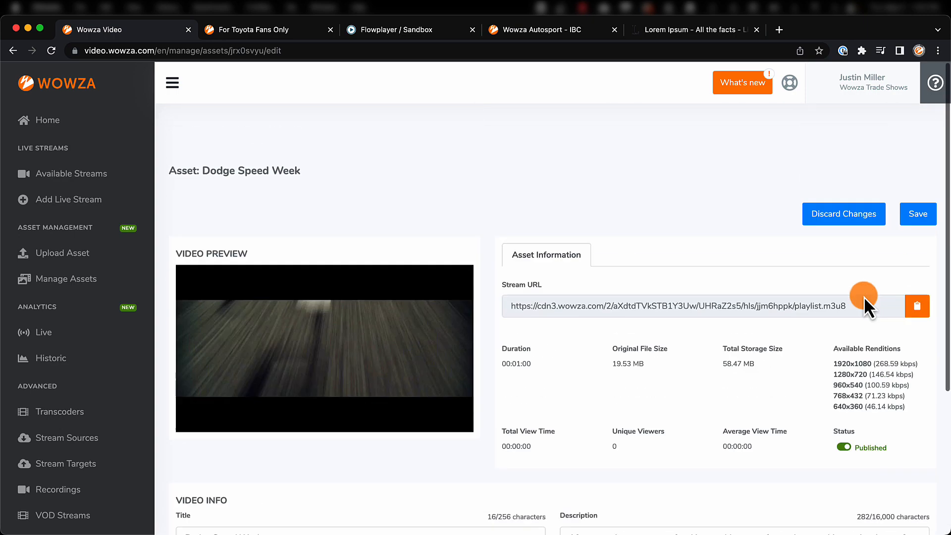
left_click(917, 184)
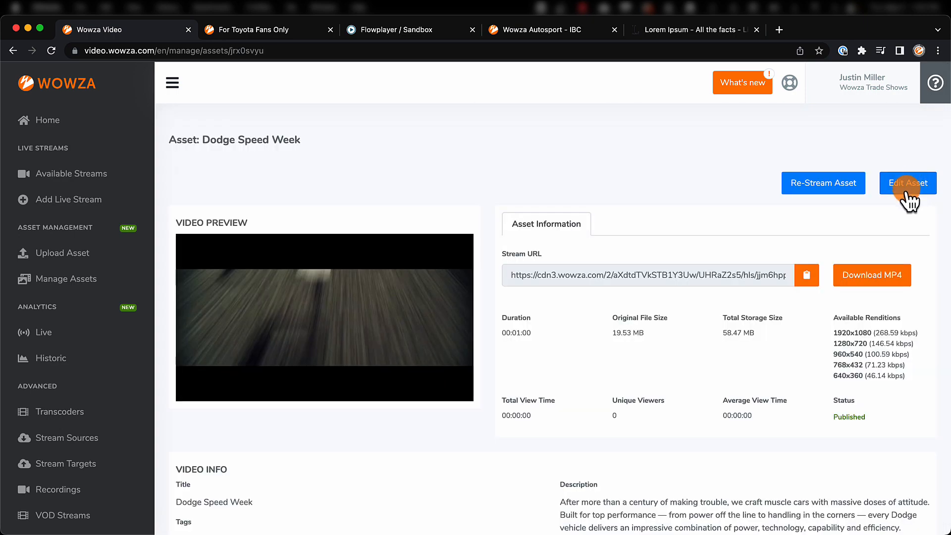
Switch to the AutoSport site, reload it and filter the VODs by the racing tag to check the listed videos.
left_click(501, 31)
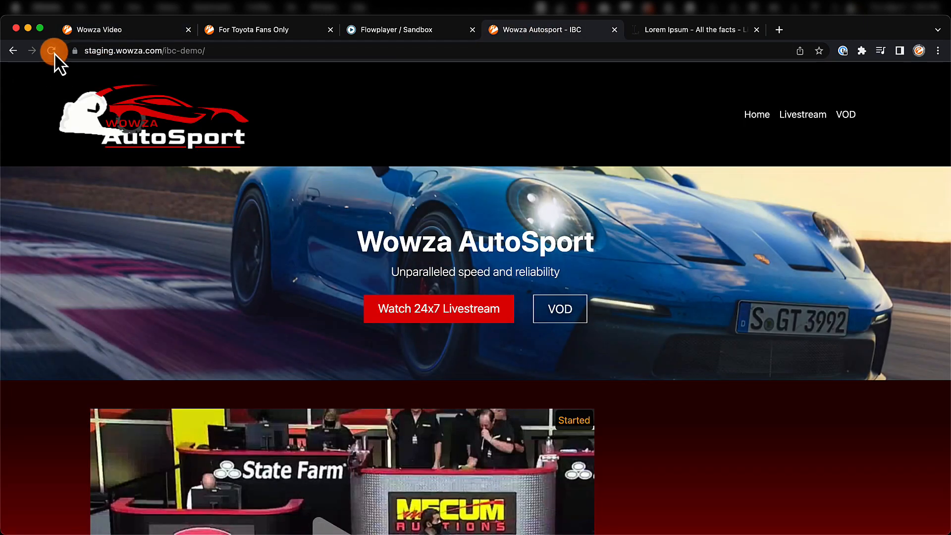
left_click(52, 52)
scroll(198, 238, "down", 7)
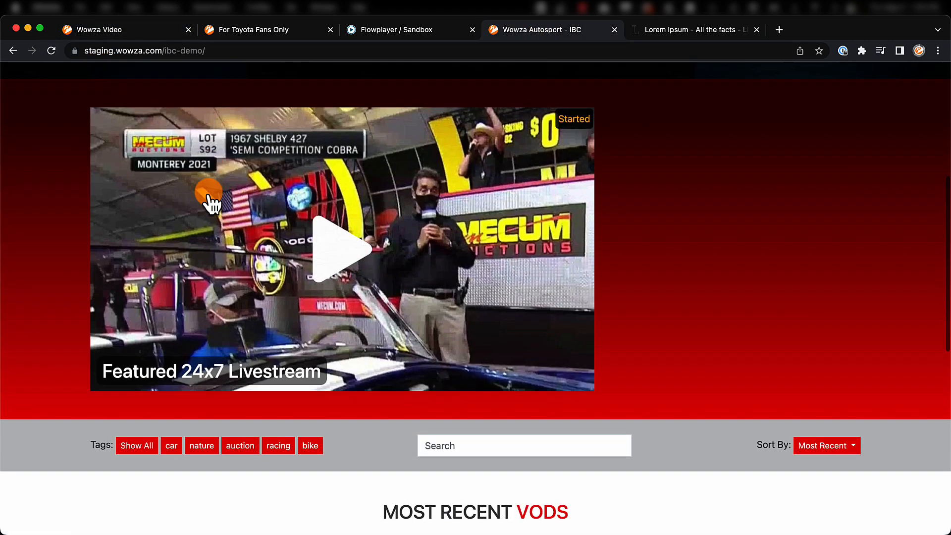
left_click(280, 391)
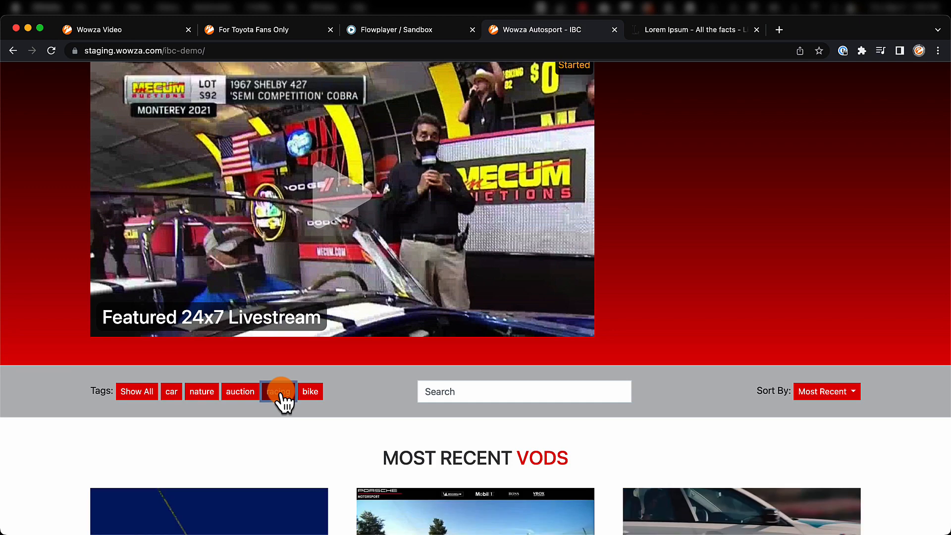
scroll(281, 392, "down", 3)
scroll(282, 394, "down", 2)
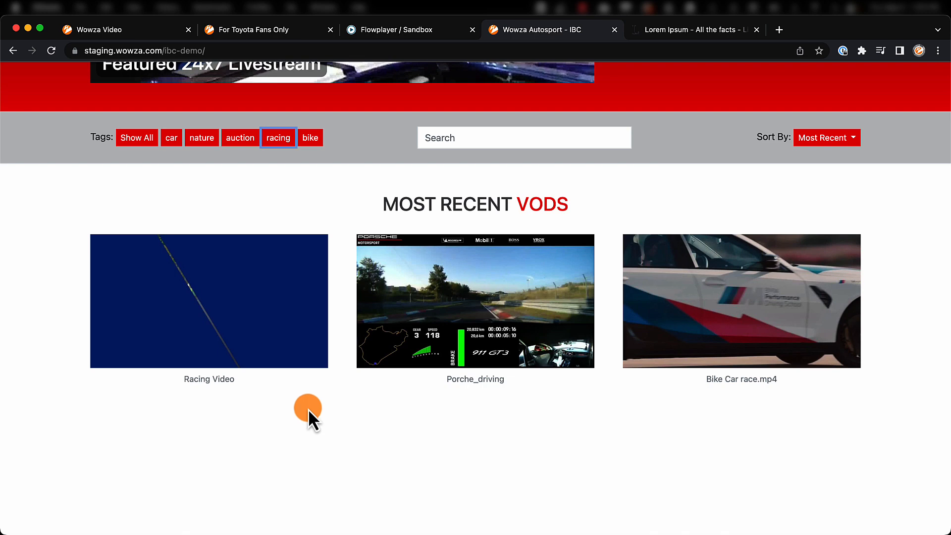
Switch back to Wowza Video, add the tag racing to the Dodge Speed Week asset and save it.
left_click(148, 29)
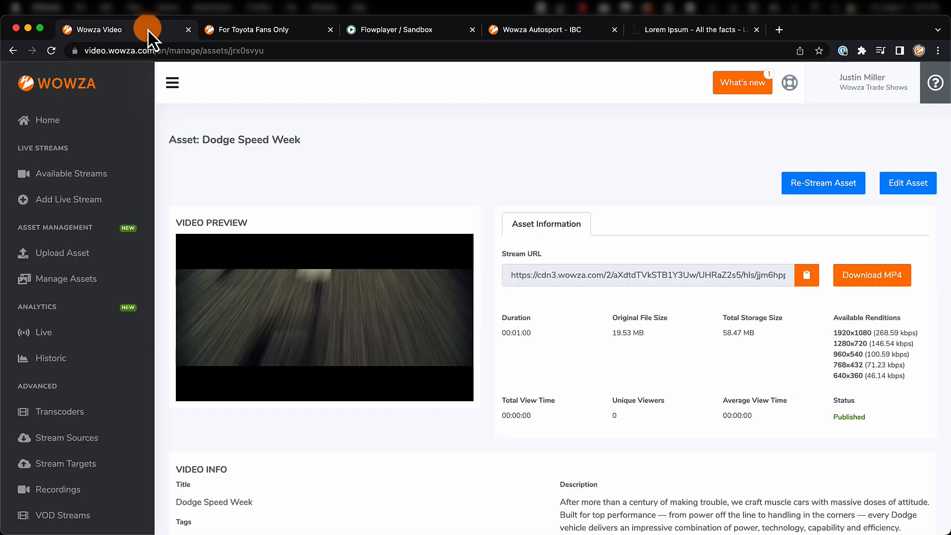
left_click(908, 183)
scroll(556, 284, "down", 5)
scroll(290, 361, "up", 2)
left_click(290, 352)
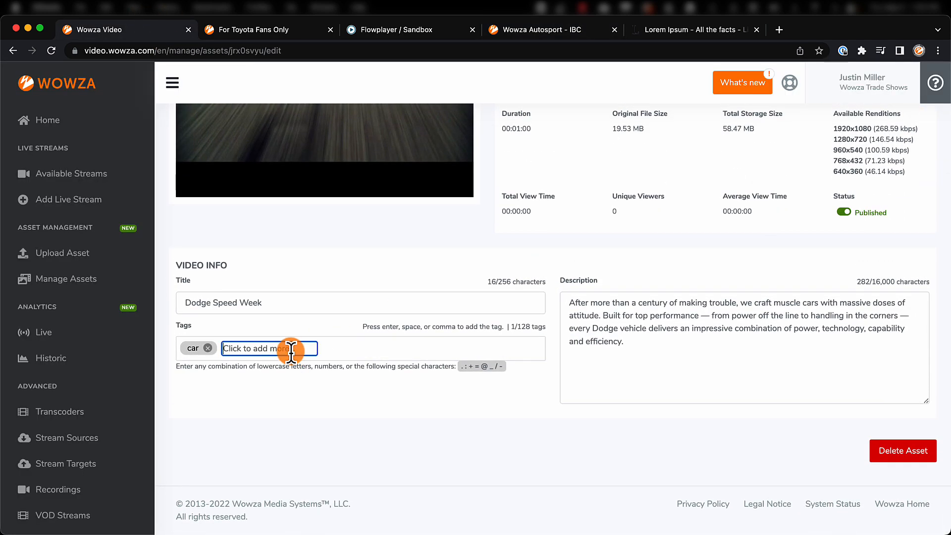
type("racing")
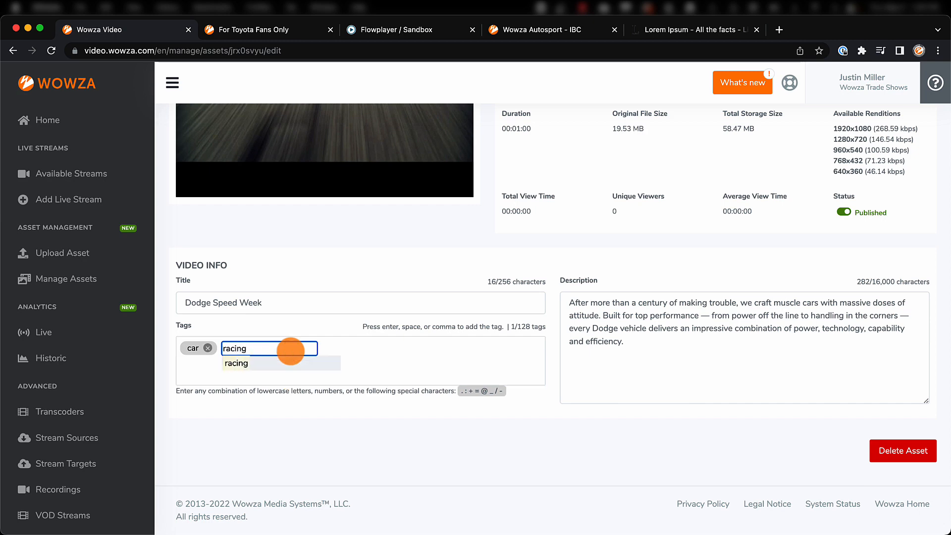
key("Return")
scroll(787, 349, "up", 5)
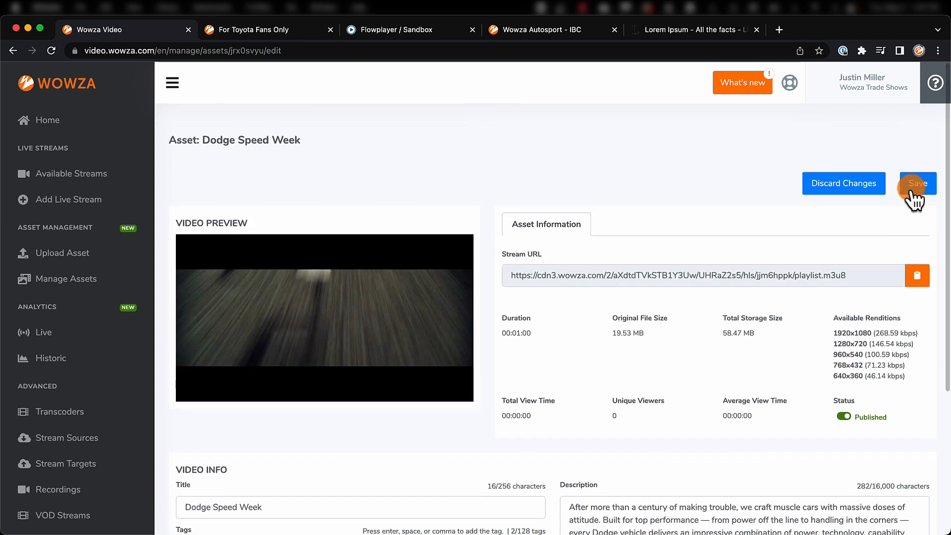
left_click(914, 185)
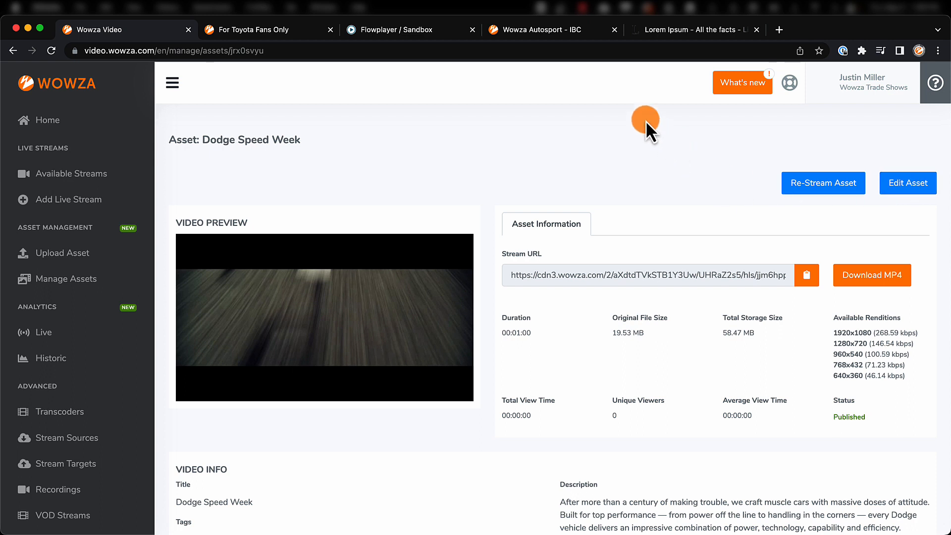
Reload the AutoSport site, filter the VODs by racing, and show all VODs again to look through them.
left_click(570, 30)
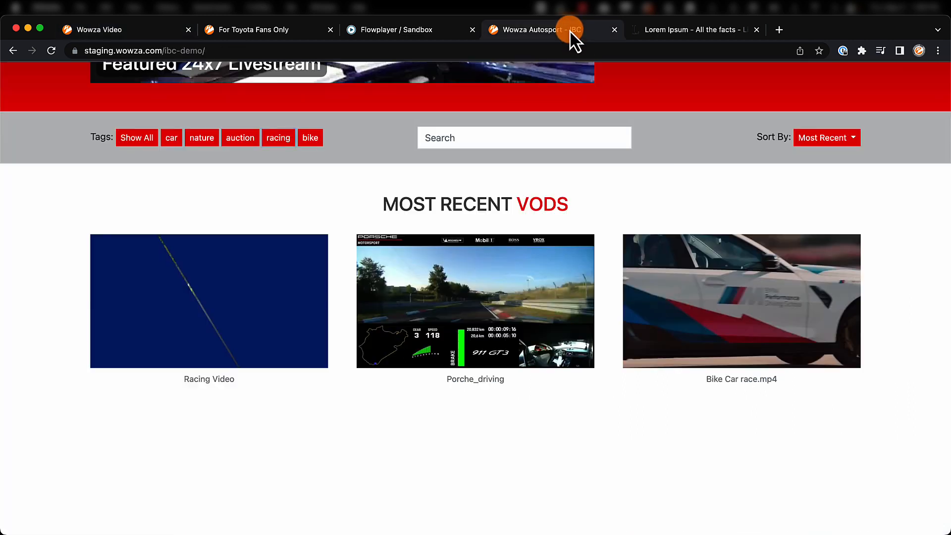
left_click(49, 51)
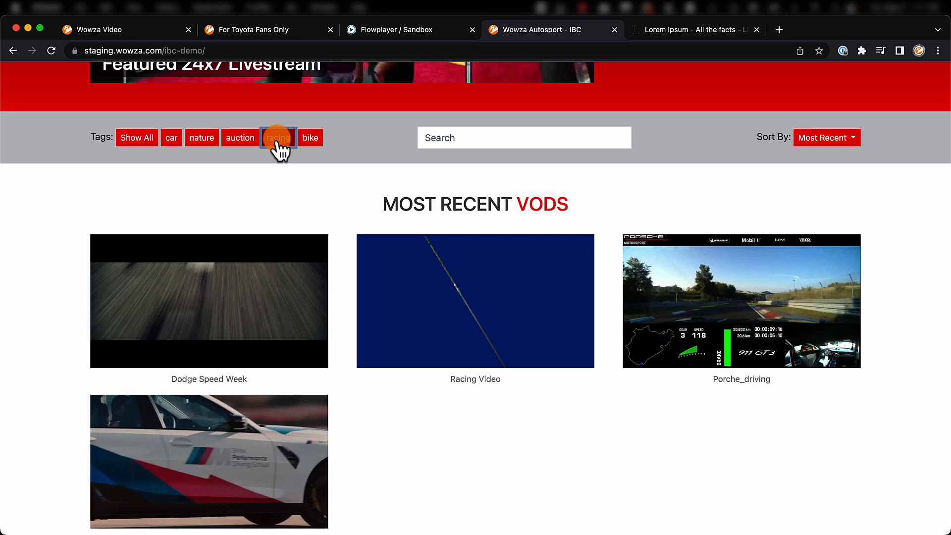
left_click(143, 139)
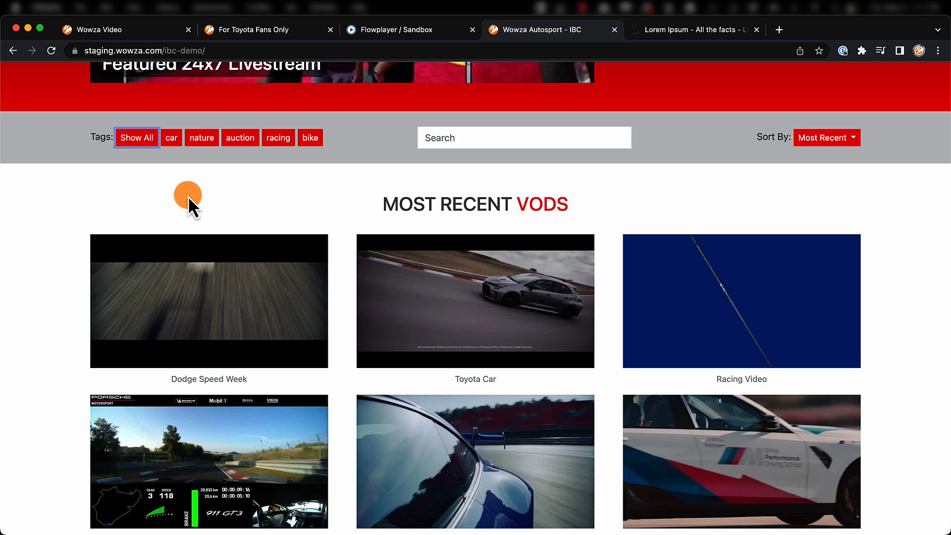
scroll(188, 195, "down", 3)
scroll(189, 197, "down", 2)
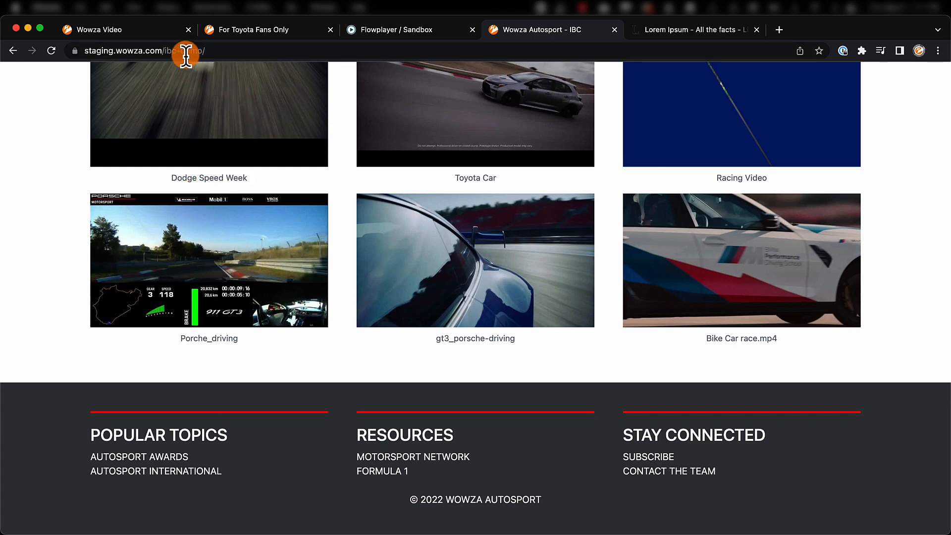
Switch to Wowza Video and review the live and historic analytics and the home dashboard's usage charts and recent activity.
left_click(157, 35)
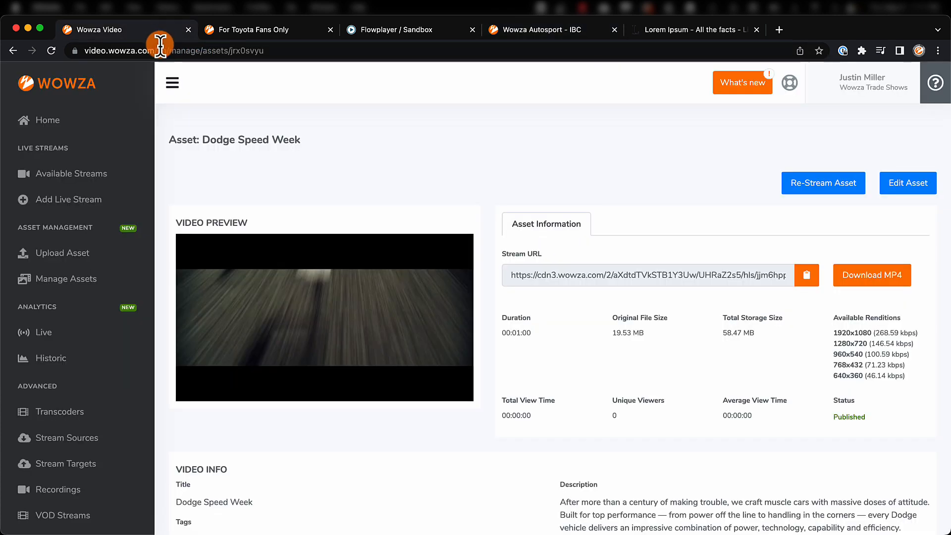
scroll(71, 255, "down", 3)
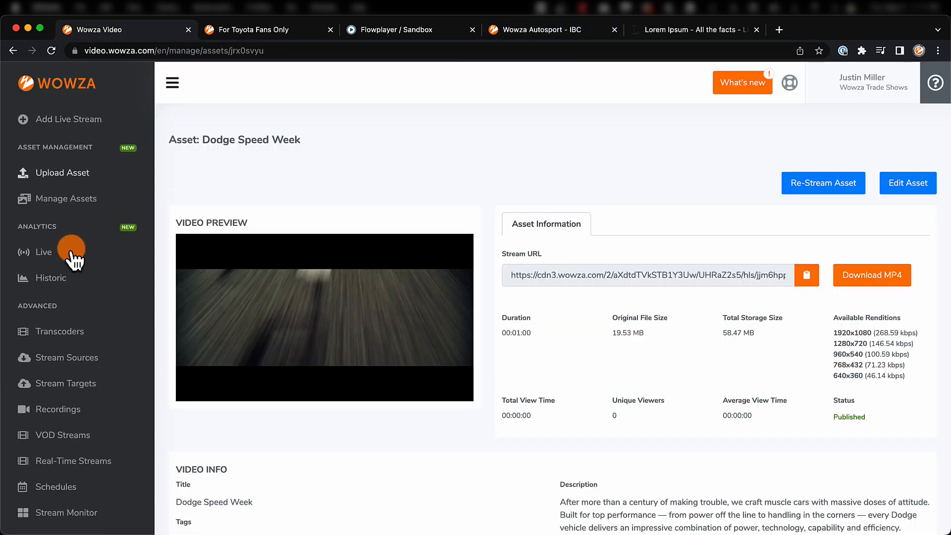
left_click(57, 252)
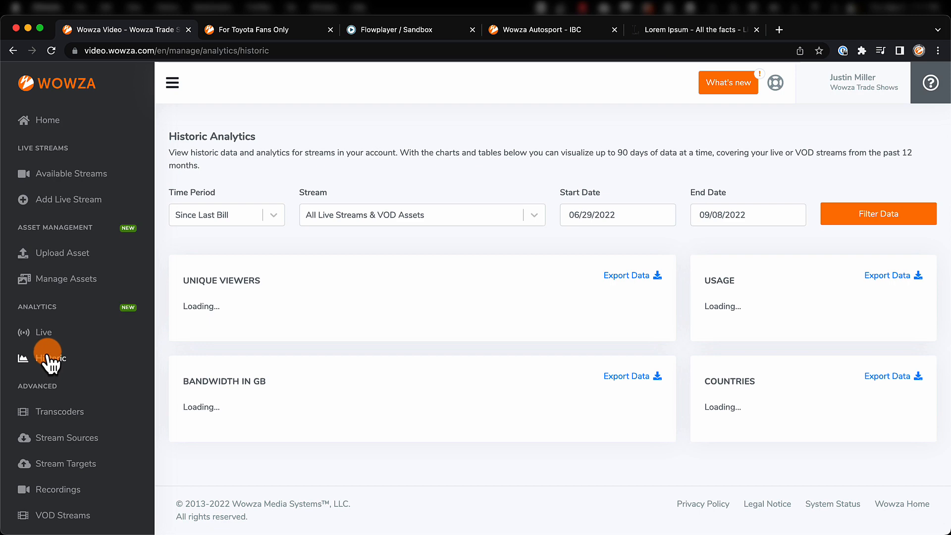
scroll(49, 364, "down", 3)
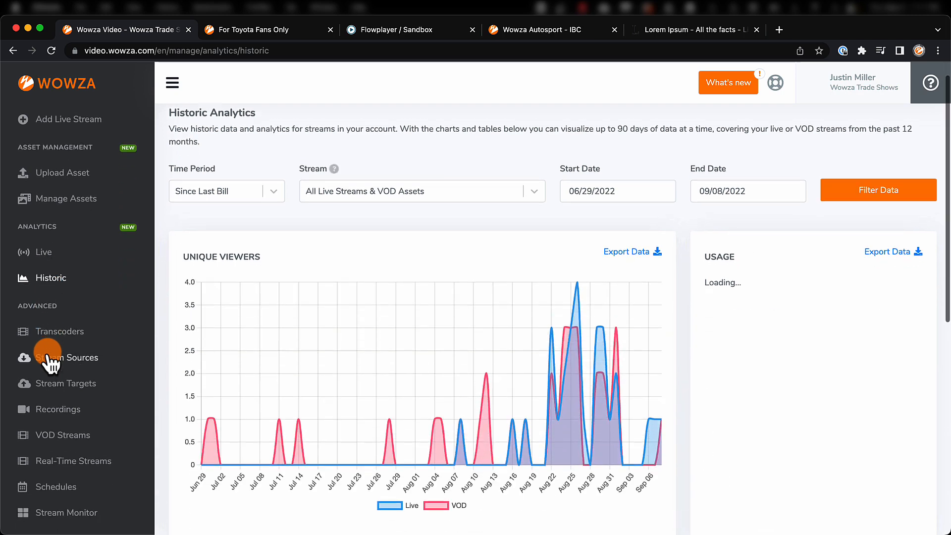
scroll(50, 364, "down", 8)
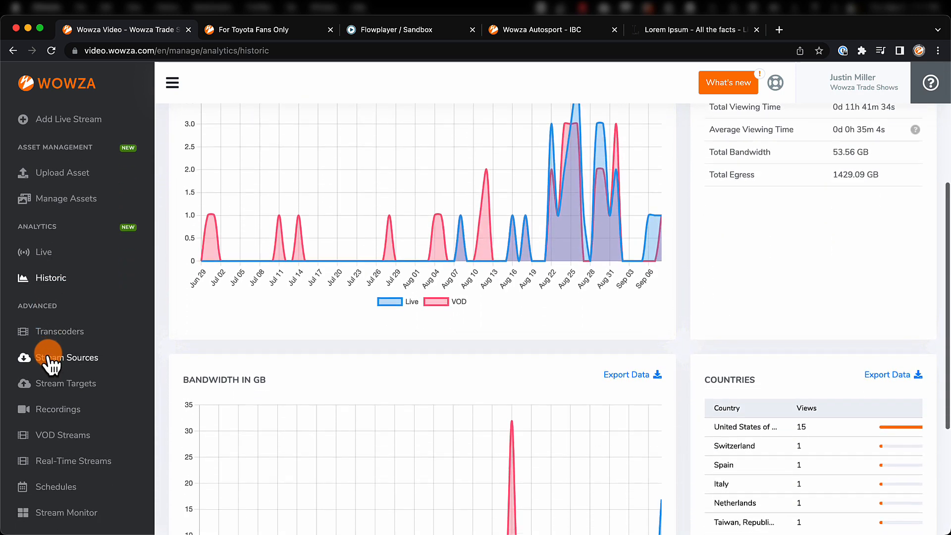
scroll(49, 364, "down", 8)
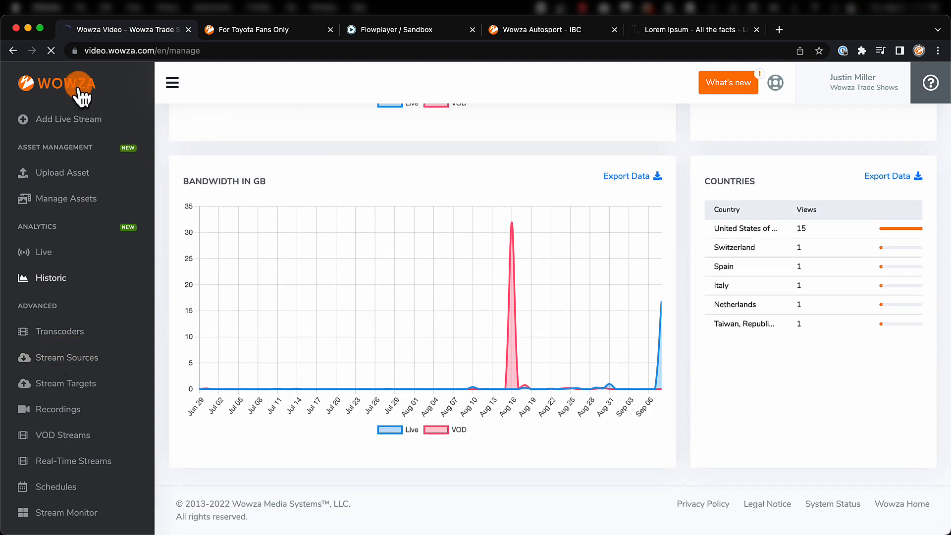
scroll(78, 89, "down", 10)
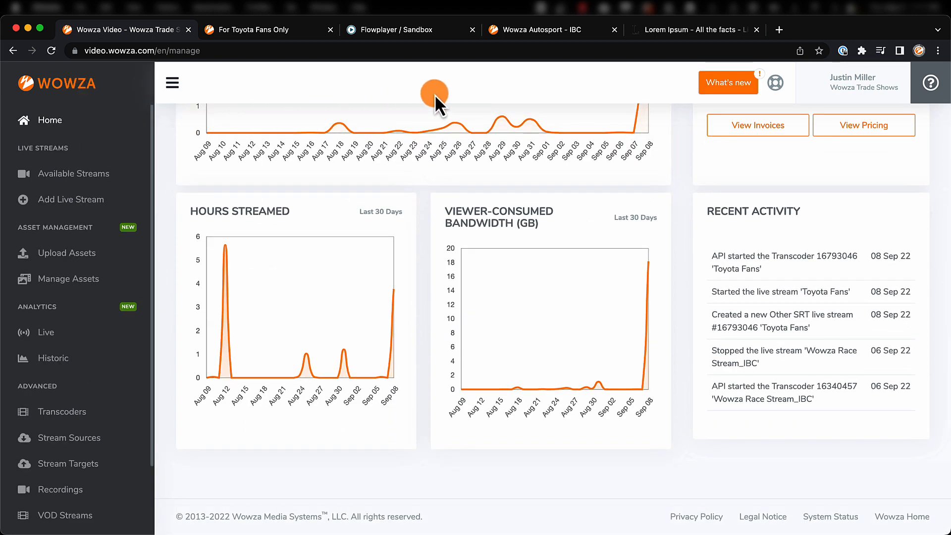
Switch to the AutoSport site and look back over its home page from the VOD list up to the header.
left_click(534, 30)
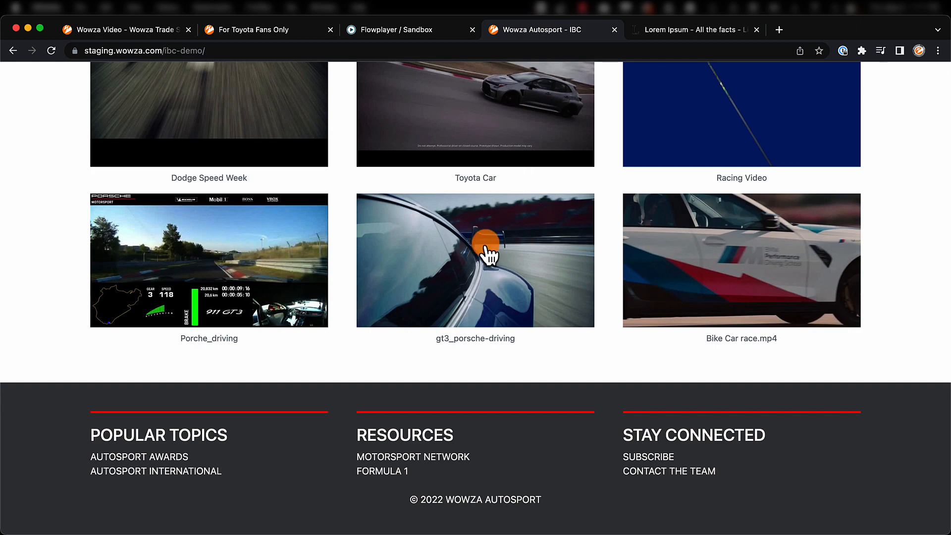
scroll(488, 254, "up", 3)
scroll(488, 254, "up", 8)
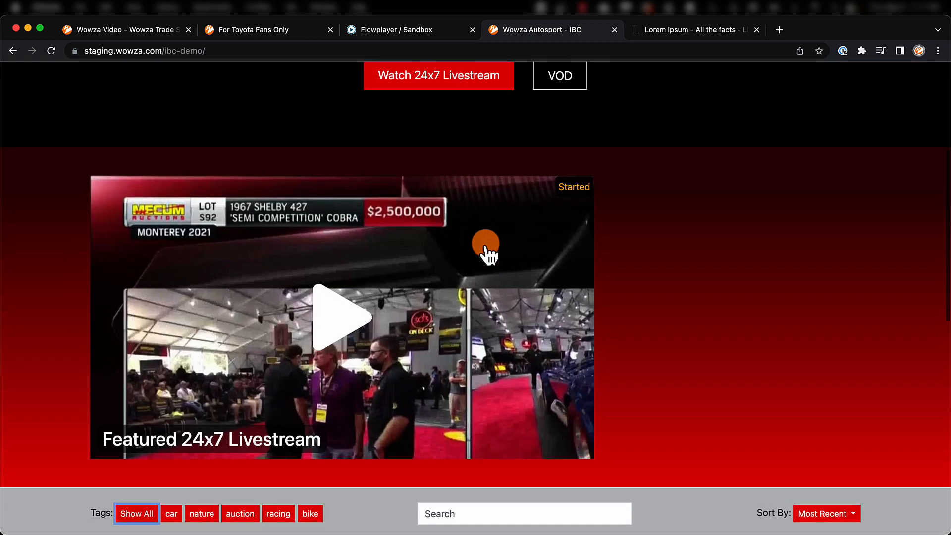
scroll(485, 244, "up", 5)
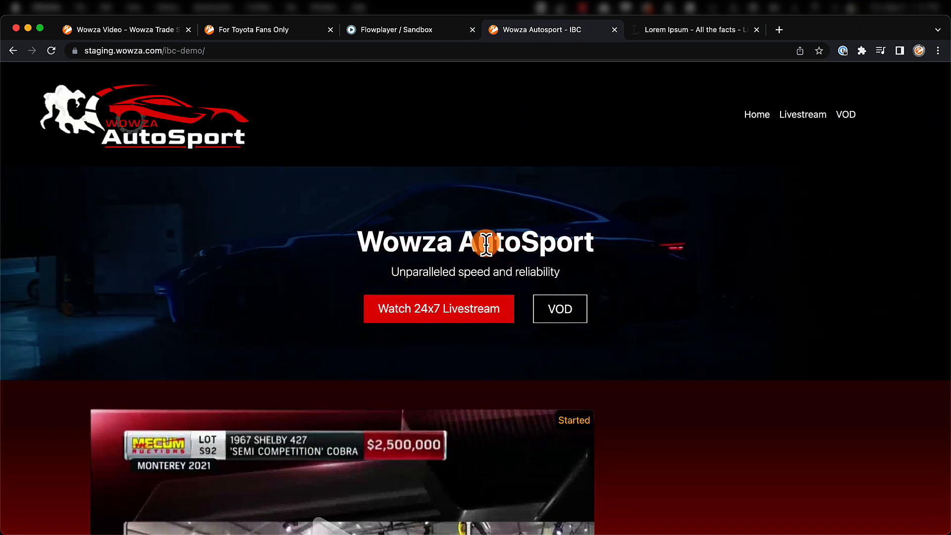